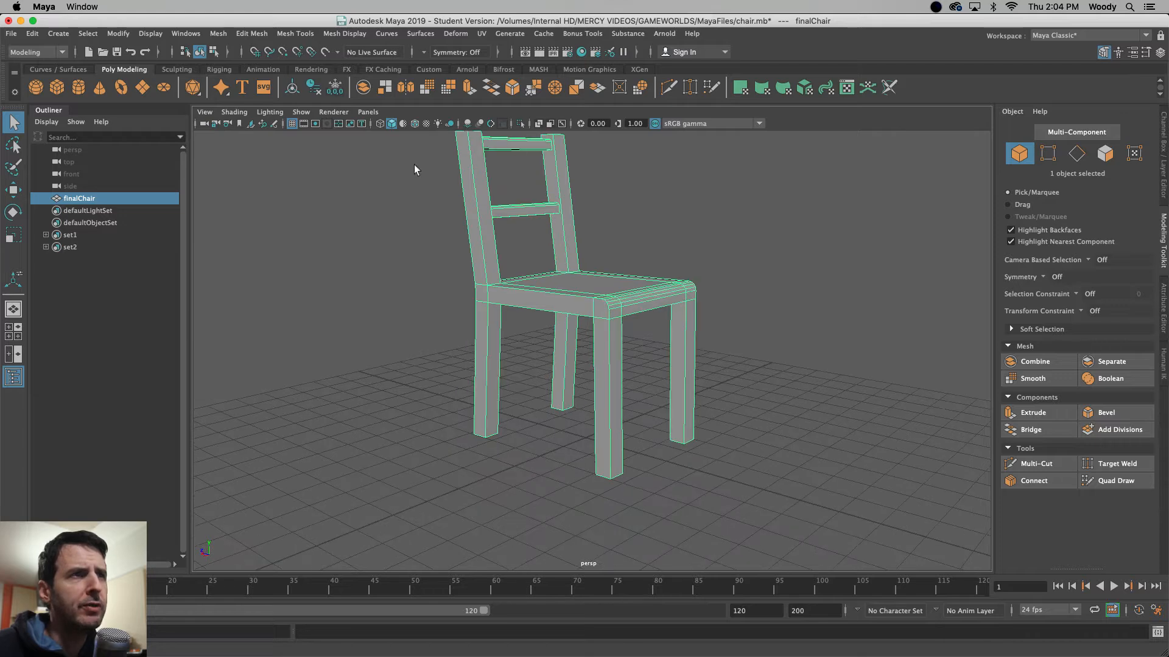
Step: Inspect the chair model's seat, legs and backrest from several angles
alt+drag(533, 442, 450, 306)
scroll(451, 305, up, 6)
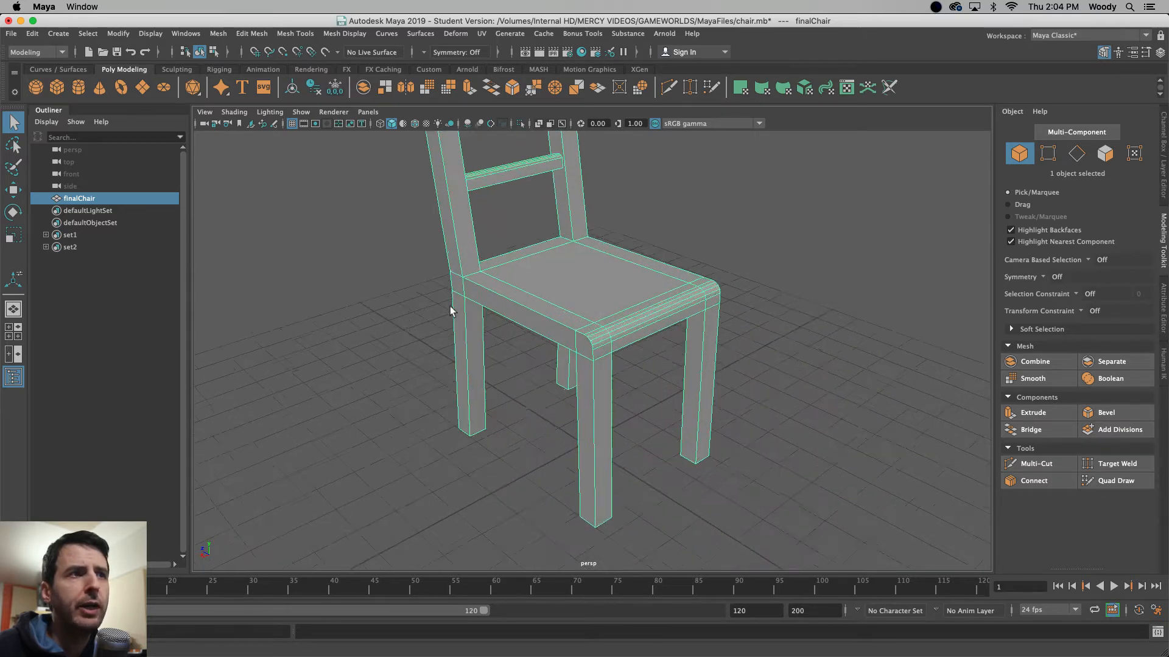
mouse_move(481, 425)
alt+mouse_down()
mouse_move(574, 425)
mouse_move(459, 436)
mouse_move(477, 409)
alt+mouse_up()
scroll(476, 407, down, 5)
scroll(477, 405, up, 2)
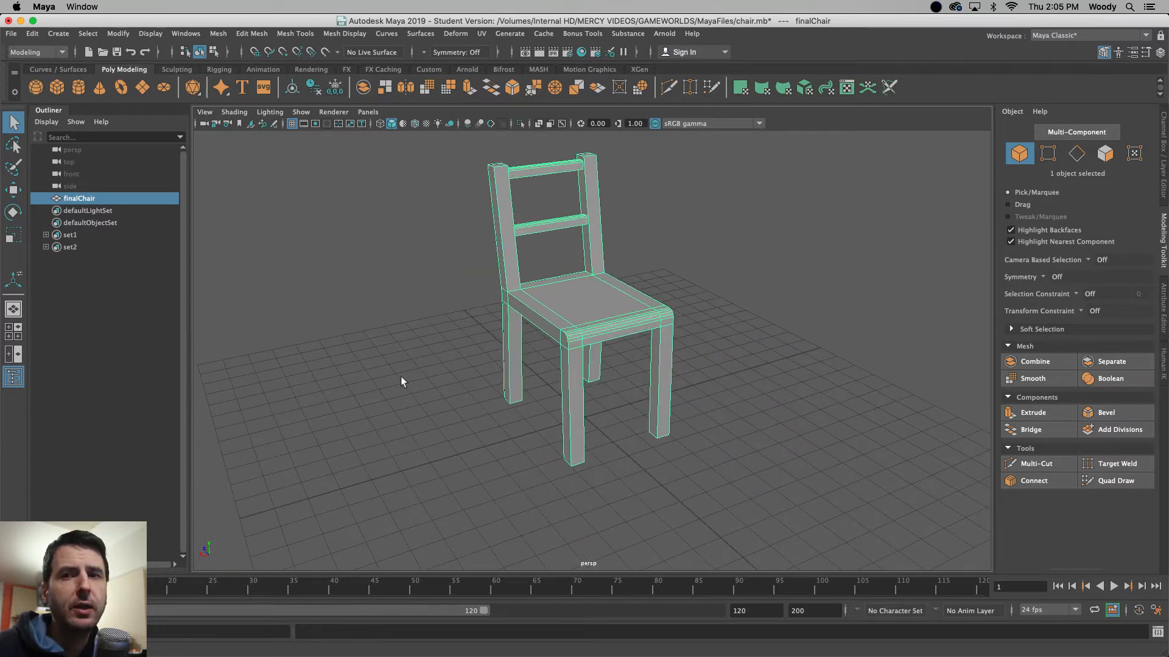
scroll(548, 217, up, 2)
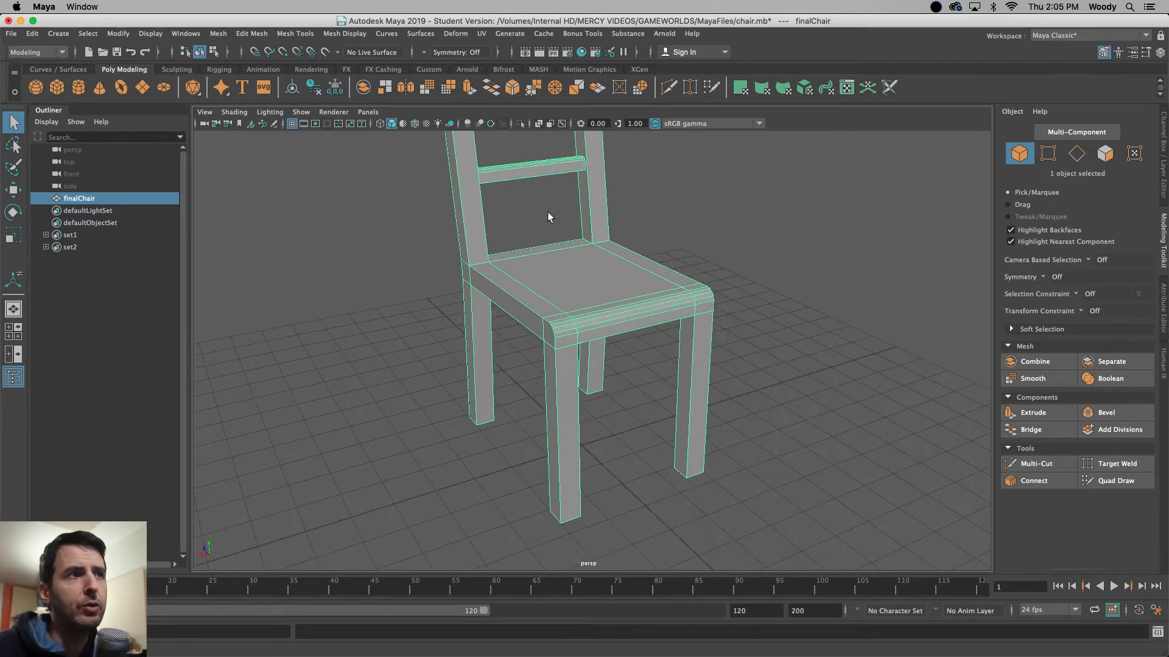
alt+drag(454, 373, 568, 444)
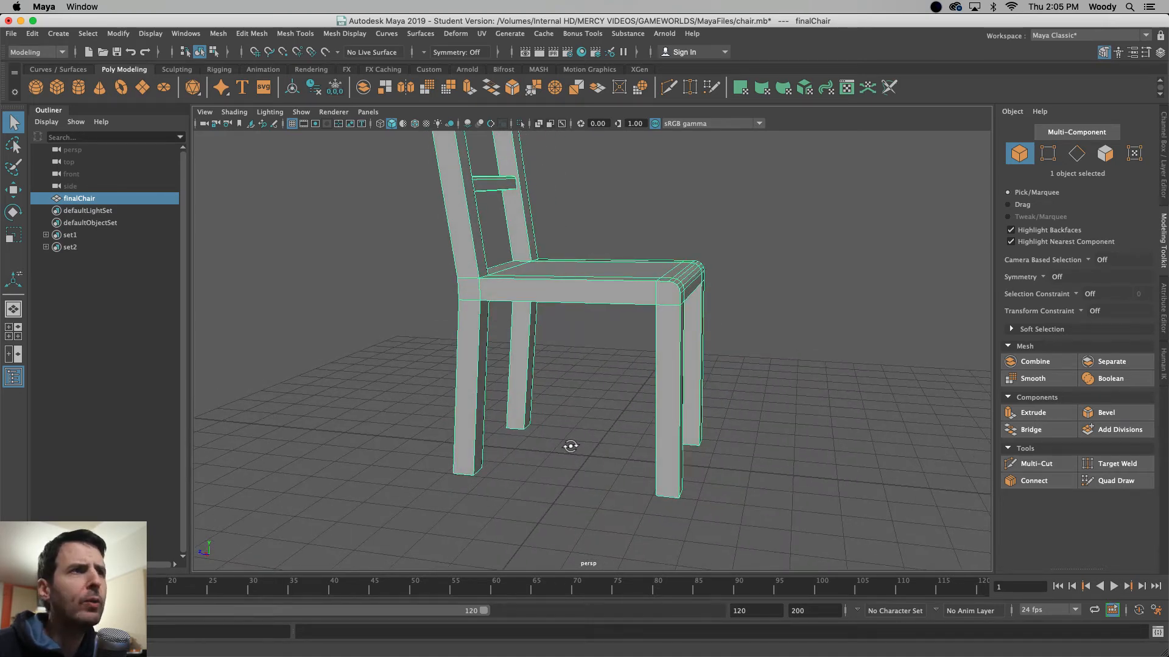
alt+drag(568, 444, 545, 449)
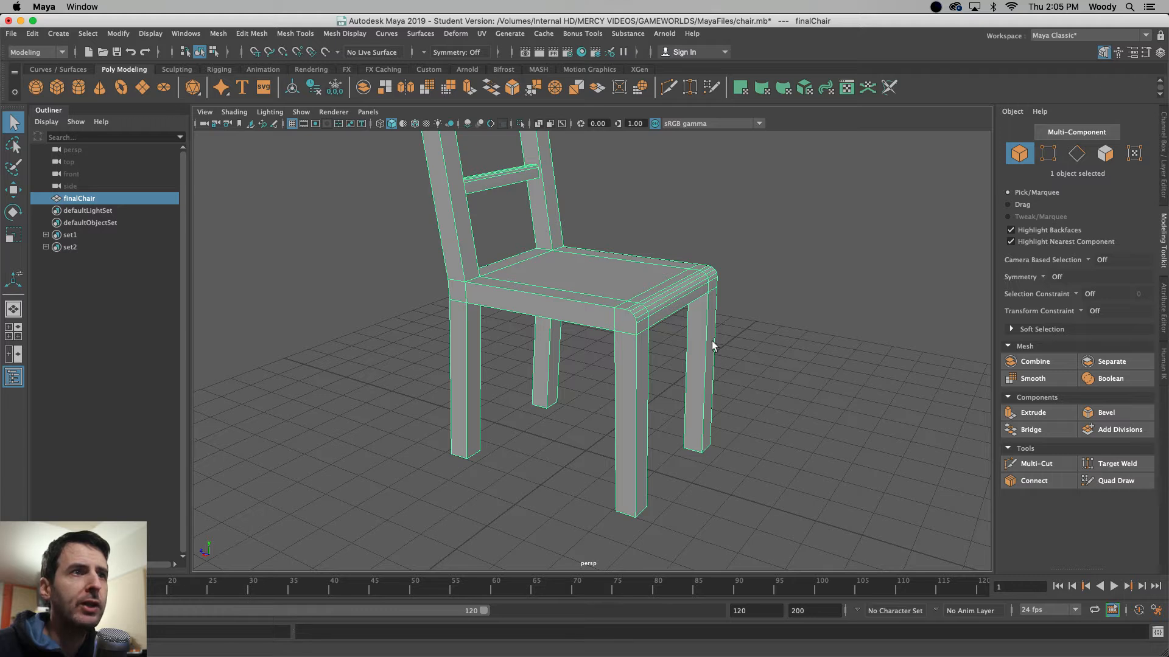
alt+drag(711, 341, 808, 370)
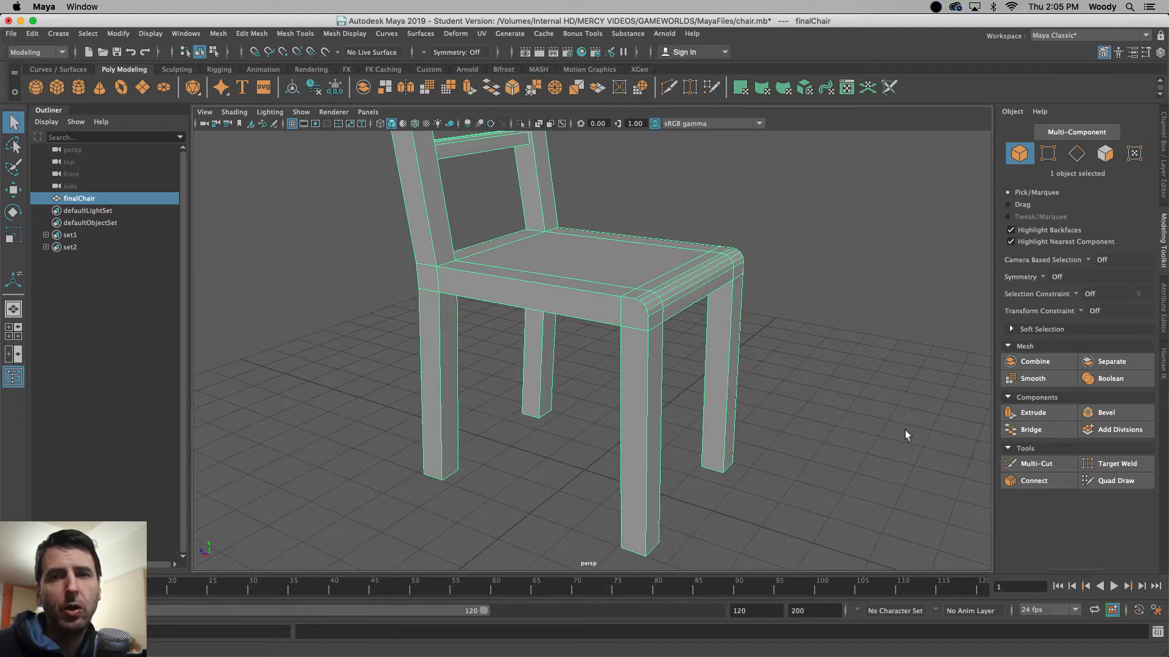
Step: In face selection mode, examine single faces on the front leg and along the seat's rounded front edge
click(1105, 154)
click(636, 403)
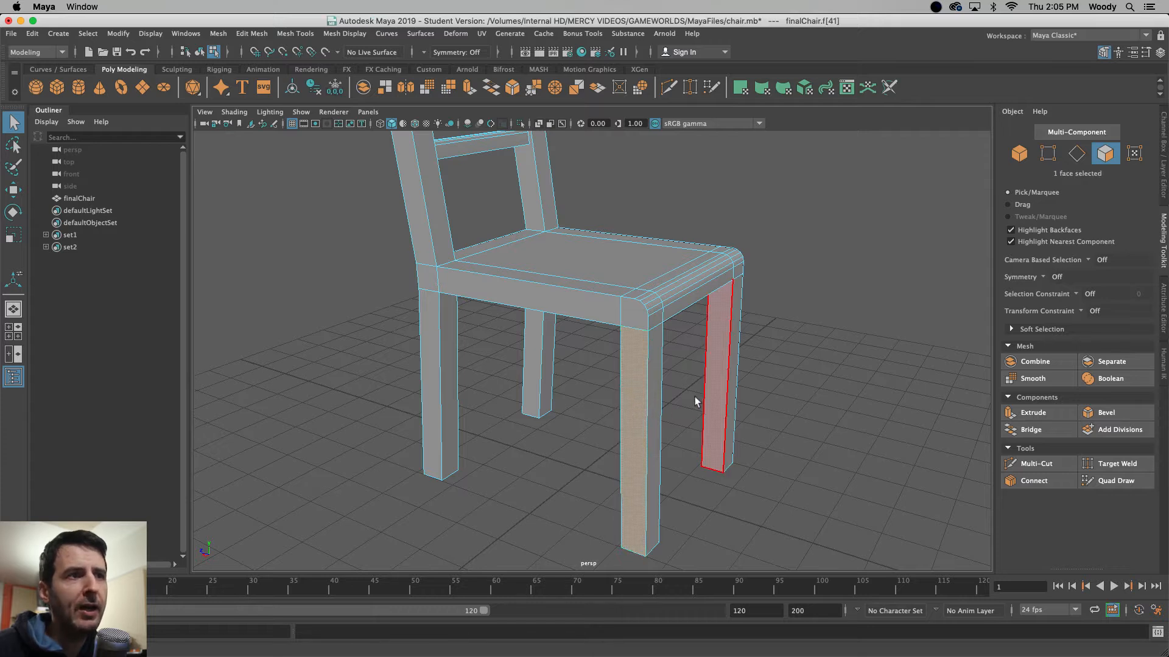
scroll(542, 420, up, 3)
alt+middle_drag(541, 414, 531, 327)
scroll(532, 327, up, 1)
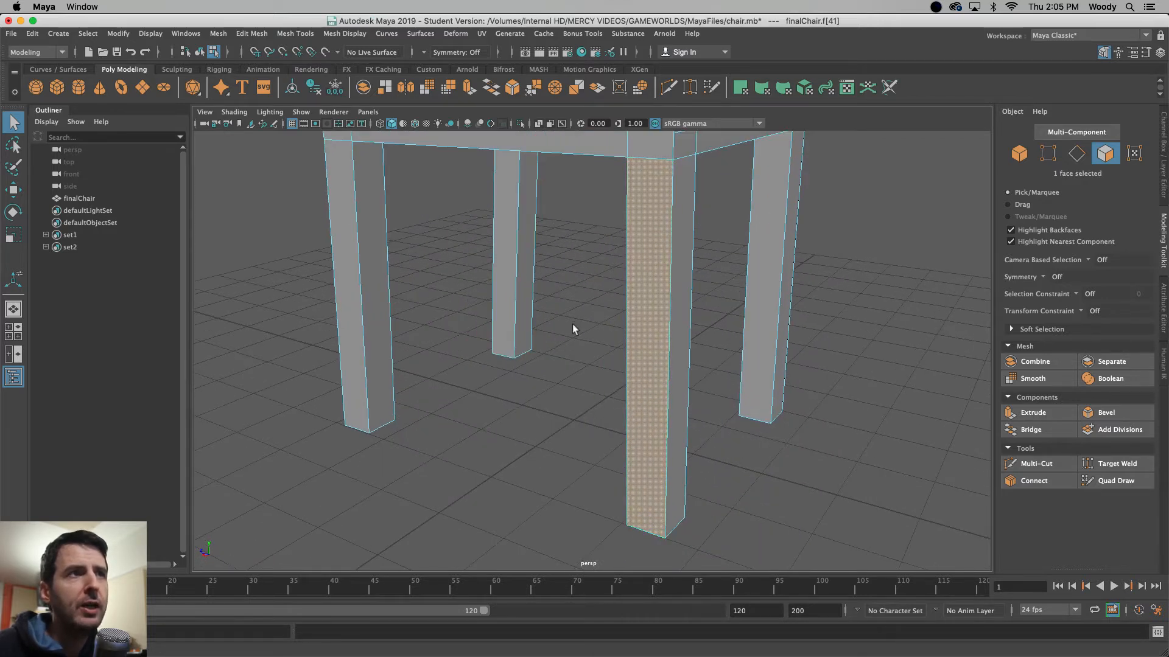
scroll(572, 324, down, 1)
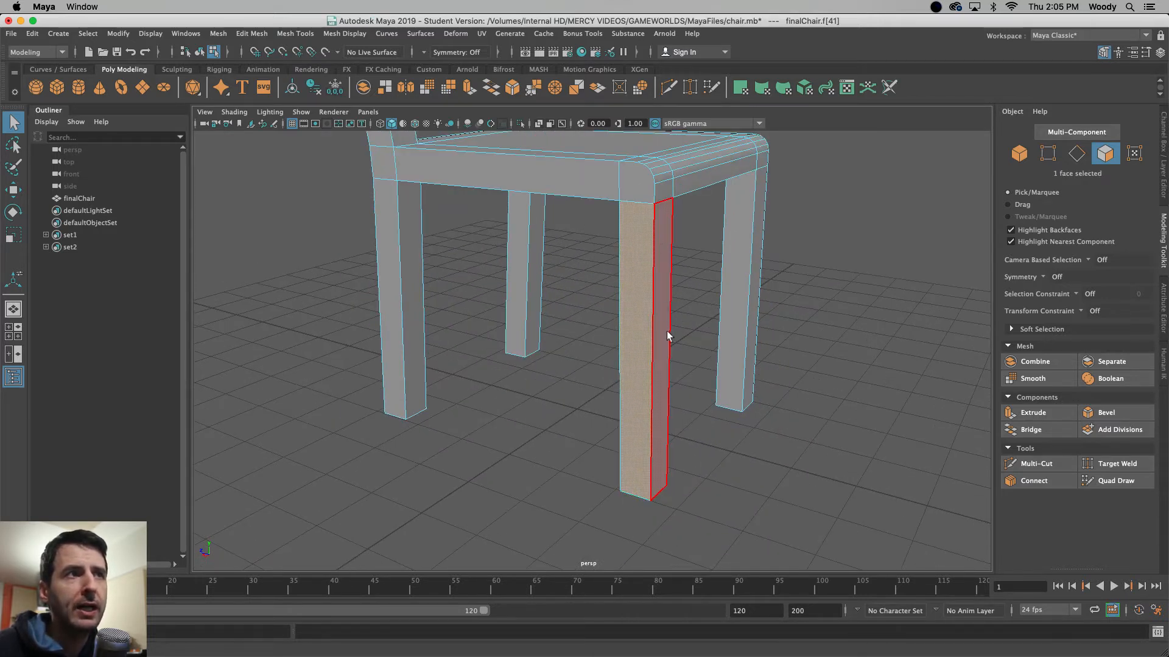
alt+drag(542, 183, 523, 312)
click(583, 284)
click(602, 276)
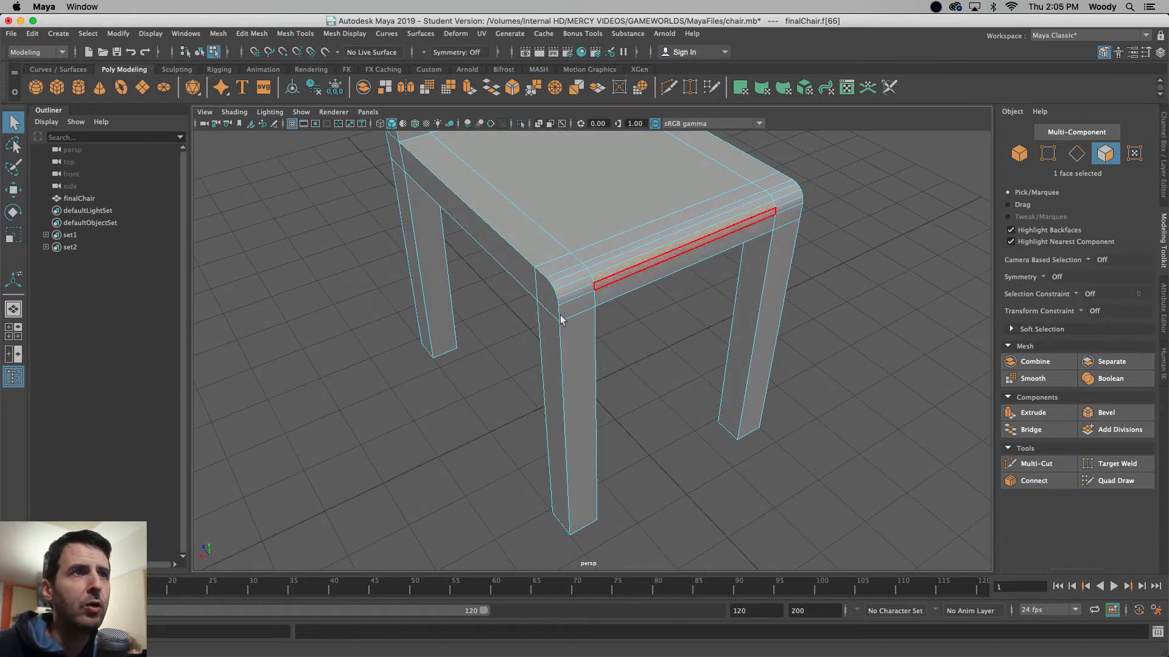
alt+drag(445, 414, 491, 405)
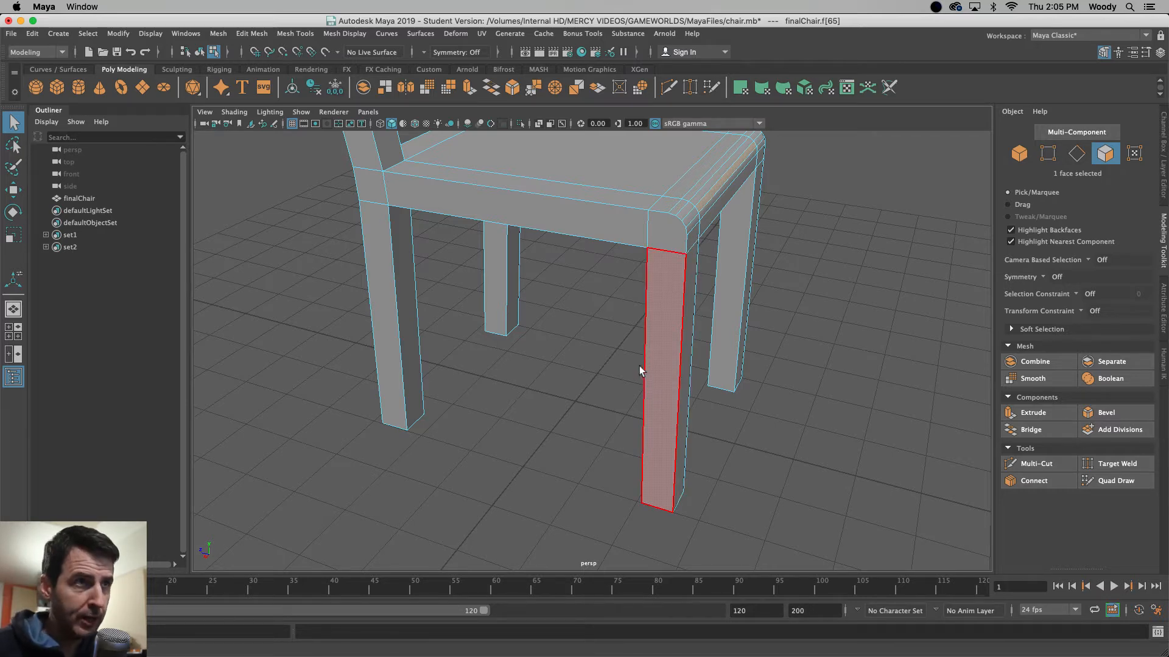
Step: Select the long outer side face of the near front leg and compare it with the other legs' faces
scroll(558, 360, down, 5)
scroll(559, 356, up, 10)
scroll(559, 357, down, 5)
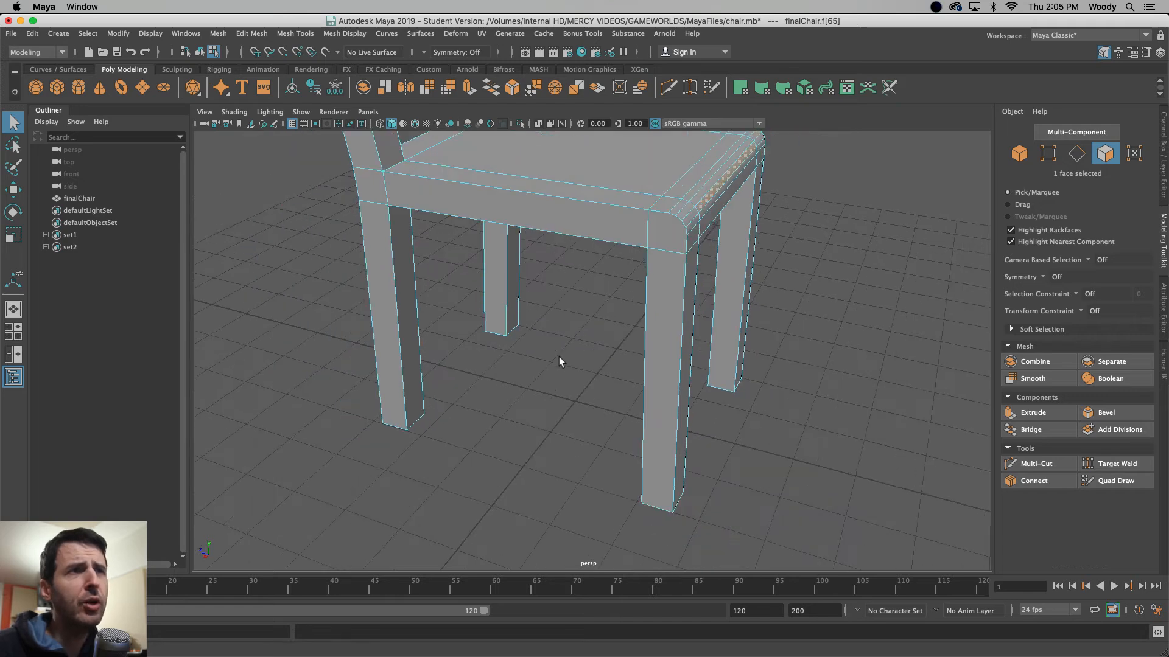
alt+drag(559, 359, 539, 373)
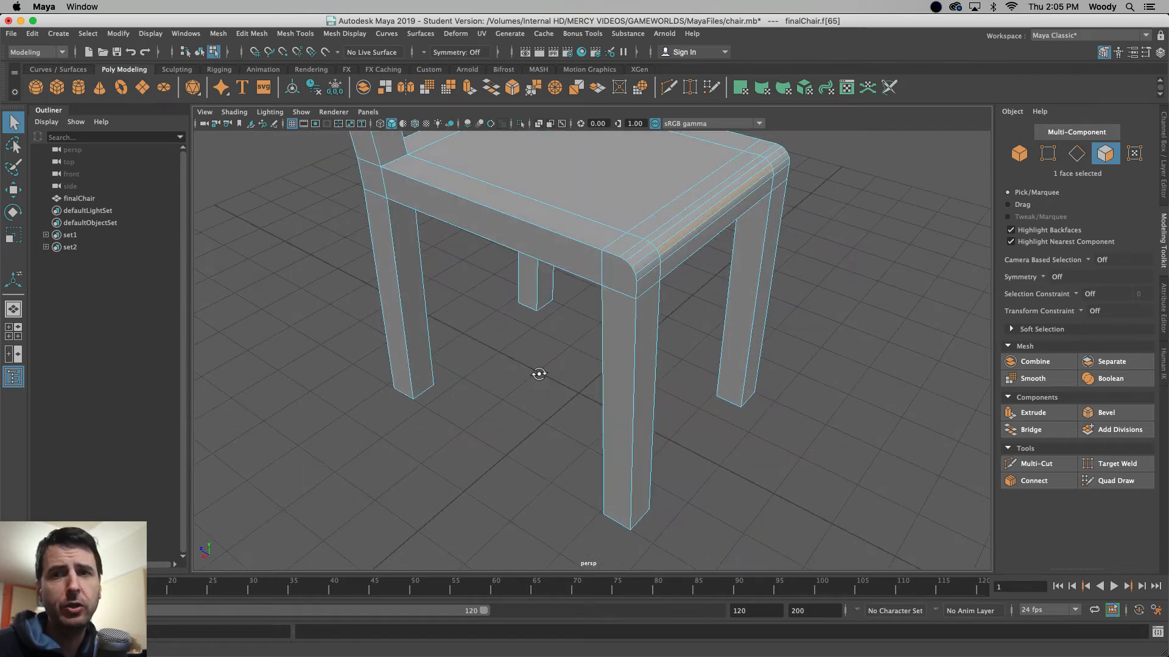
scroll(541, 356, down, 5)
scroll(540, 347, up, 5)
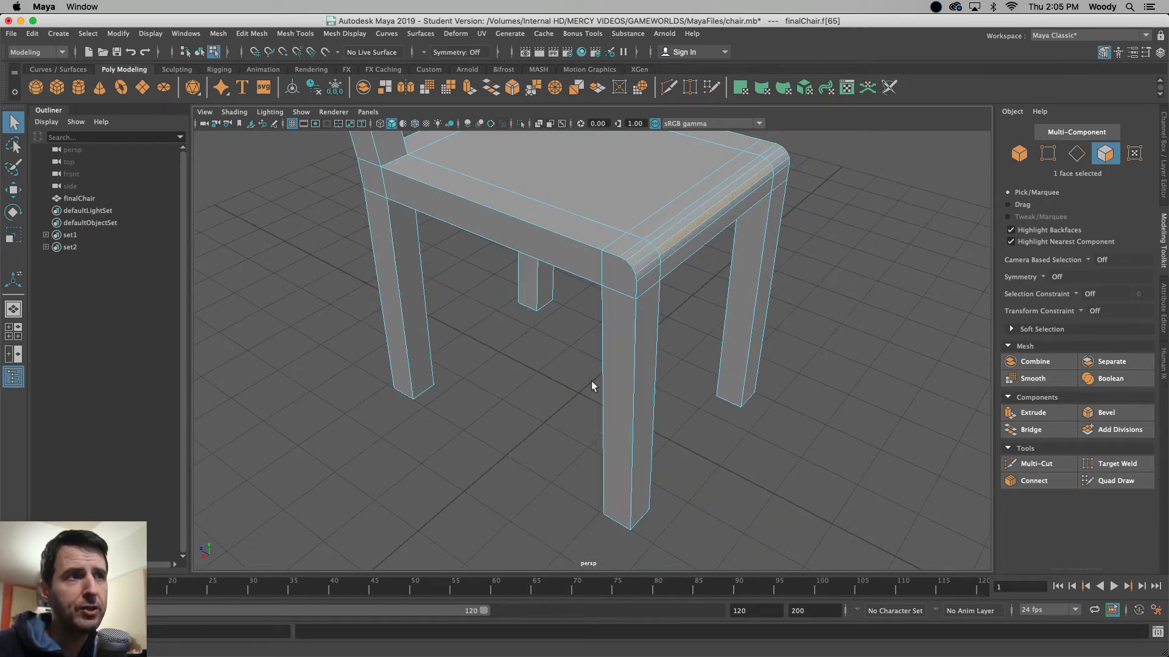
click(618, 396)
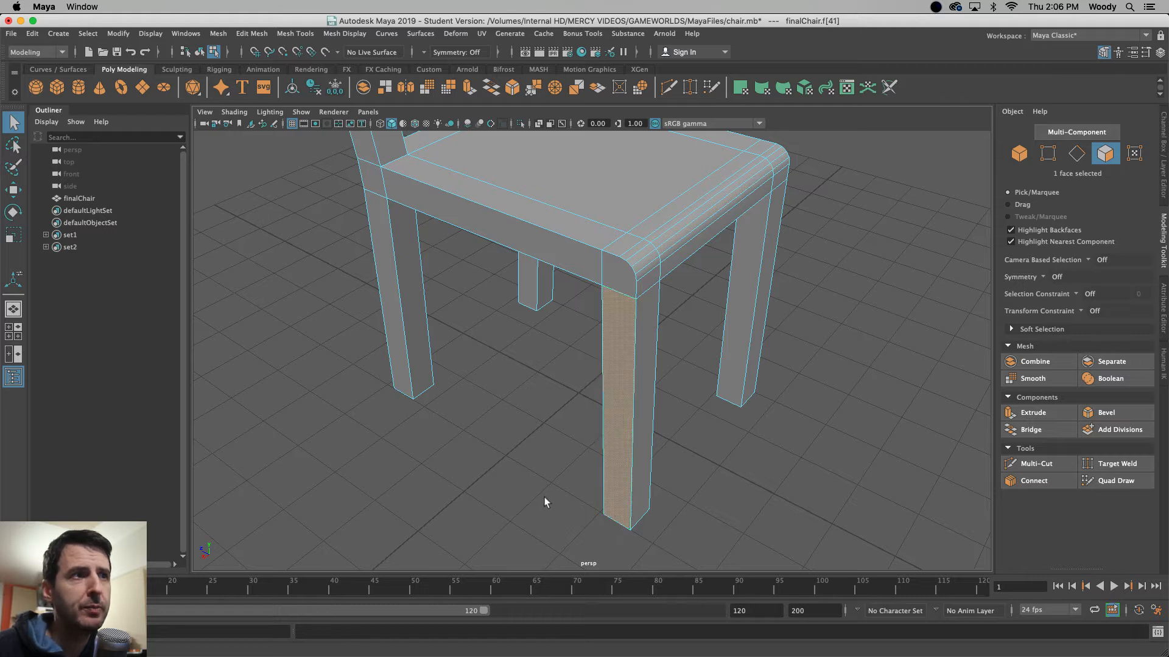
mouse_move(545, 501)
alt+mouse_down()
mouse_move(535, 491)
mouse_move(547, 481)
alt+mouse_up()
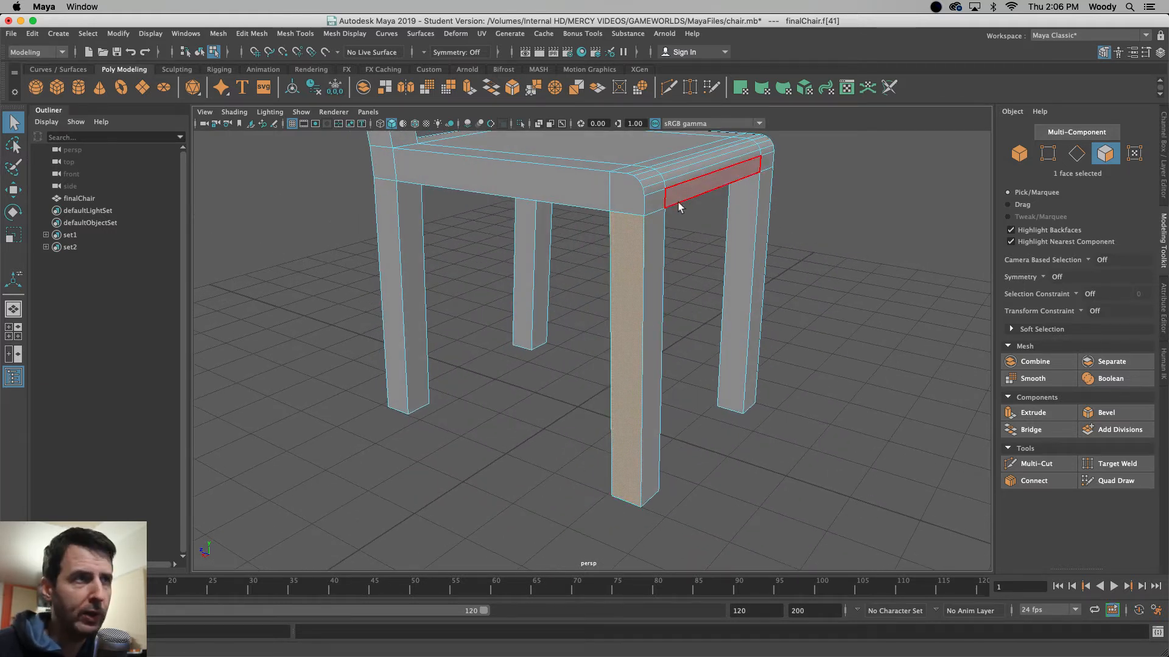
scroll(536, 272, down, 2)
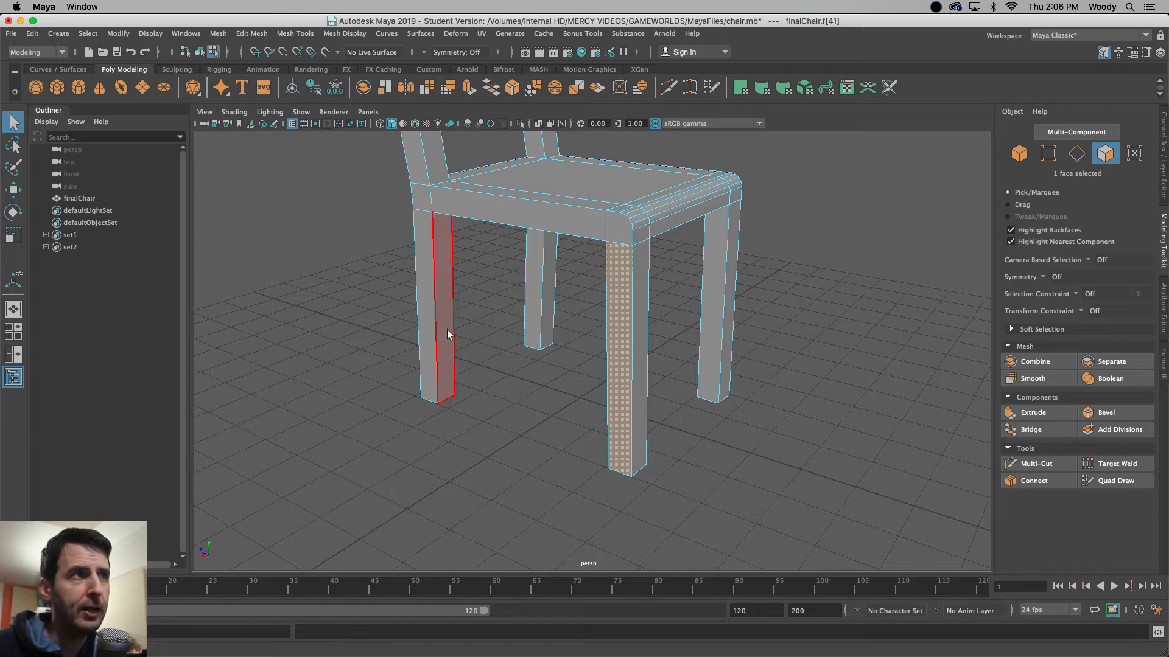
scroll(451, 319, up, 4)
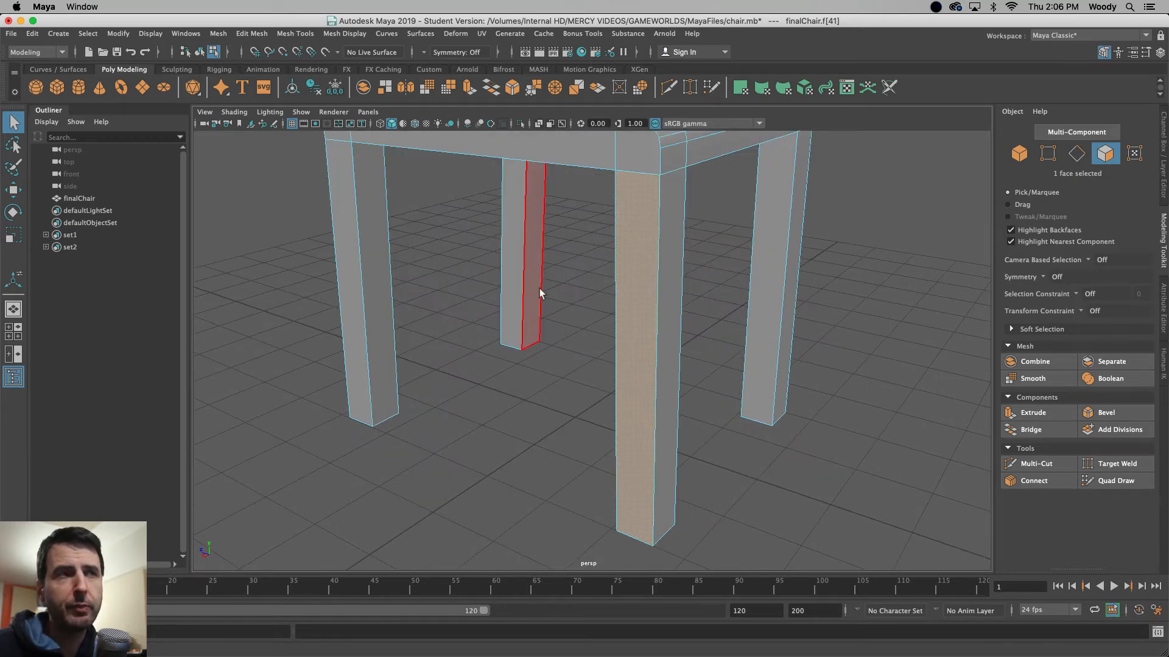
Step: Select the many-sided face at the seat's rounded front corner, examine its outline and vertices, and clear the selection
scroll(553, 258, down, 3)
alt+middle_drag(552, 258, 530, 327)
scroll(532, 331, up, 8)
alt+drag(530, 327, 508, 415)
click(560, 437)
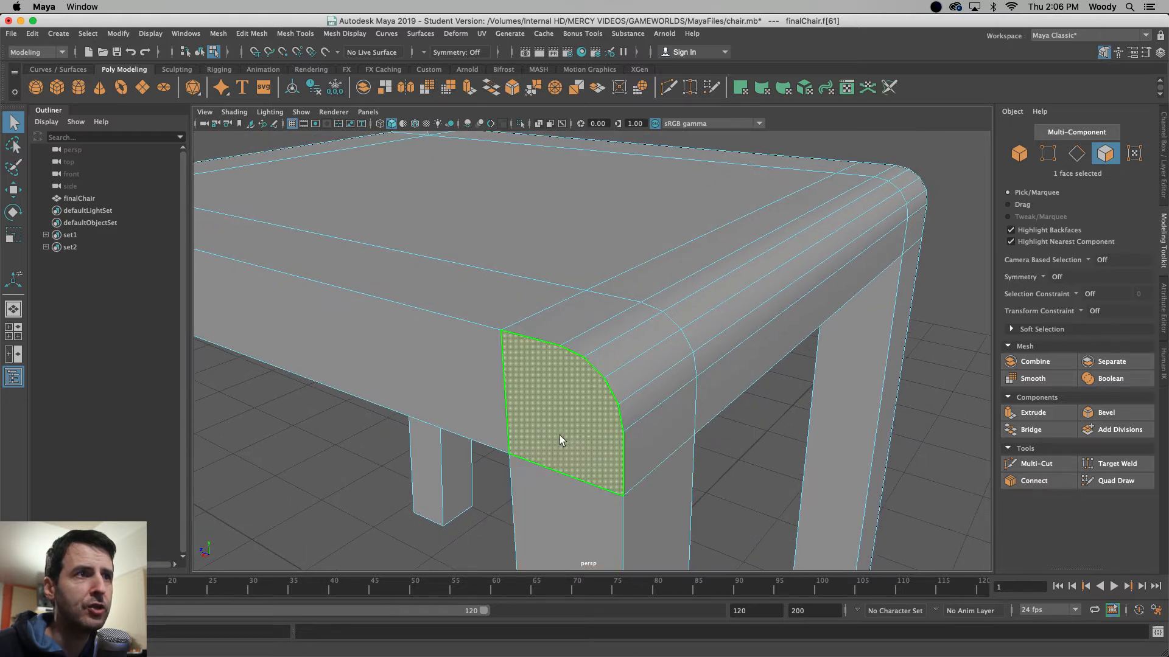
mouse_move(772, 486)
alt+mouse_down()
mouse_move(774, 470)
mouse_move(763, 475)
alt+mouse_up()
click(763, 474)
click(609, 462)
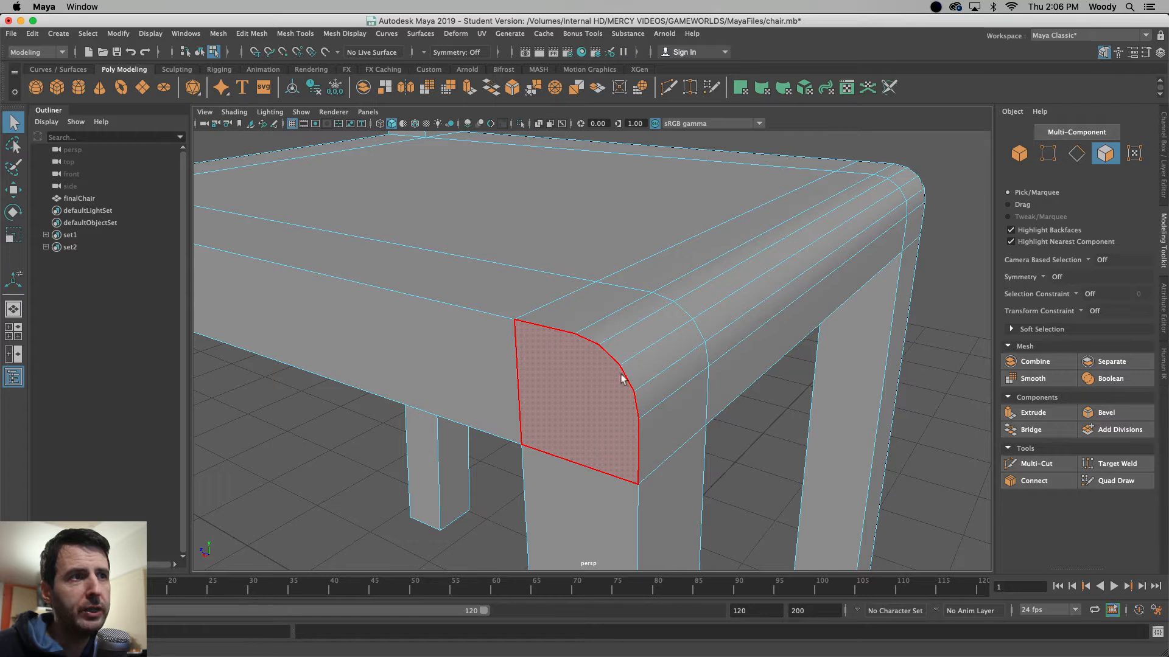
click(539, 466)
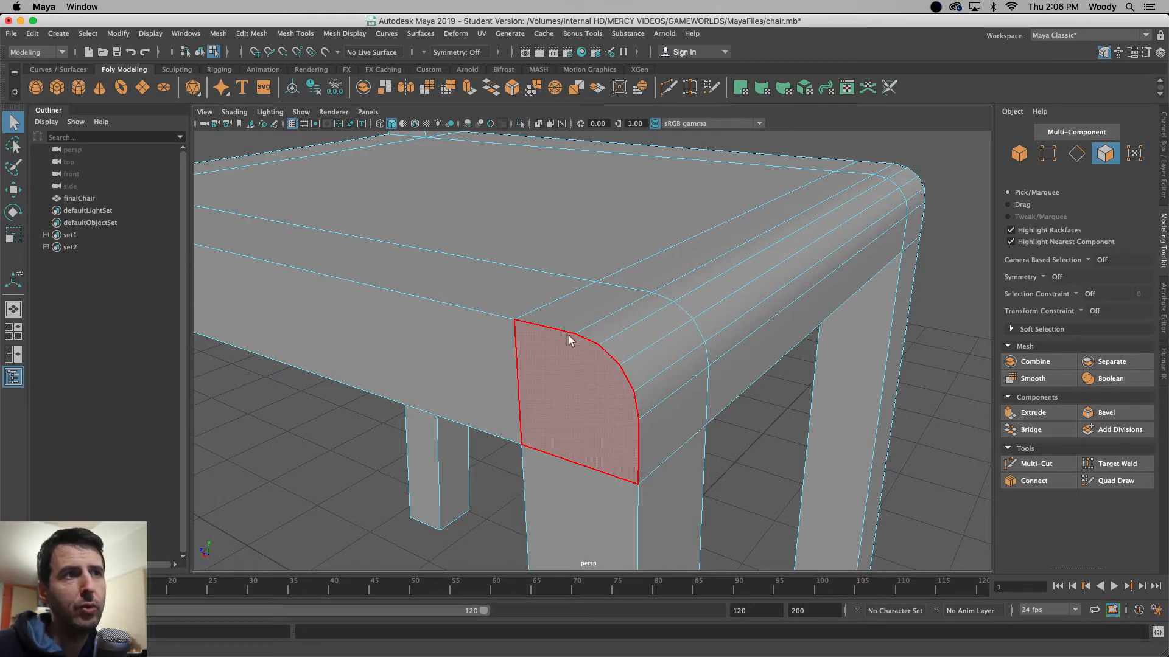
scroll(558, 426, down, 2)
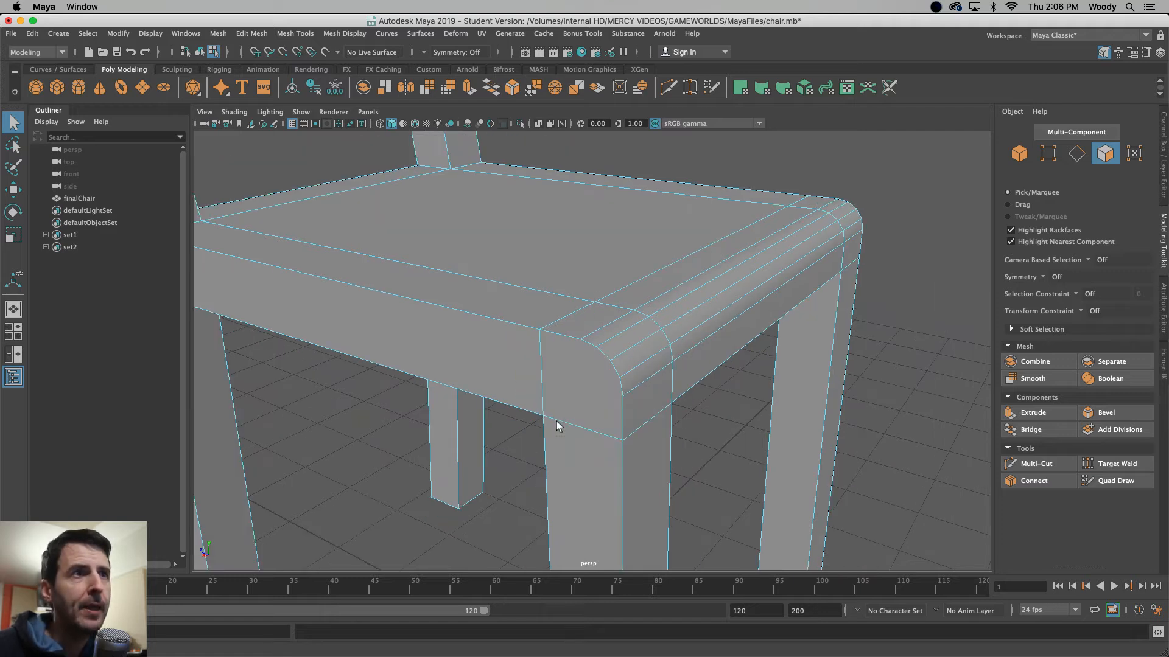
scroll(561, 401, down, 4)
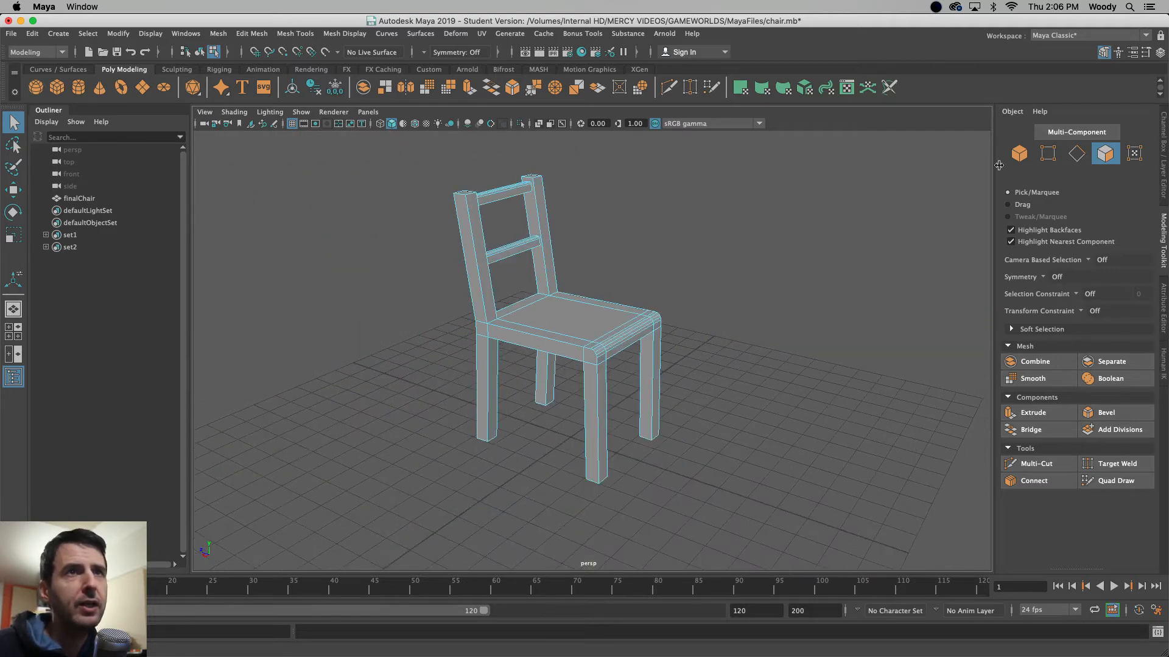
Step: Return to object selection mode with the whole chair selected and check the seat's rounded front corner
click(1019, 154)
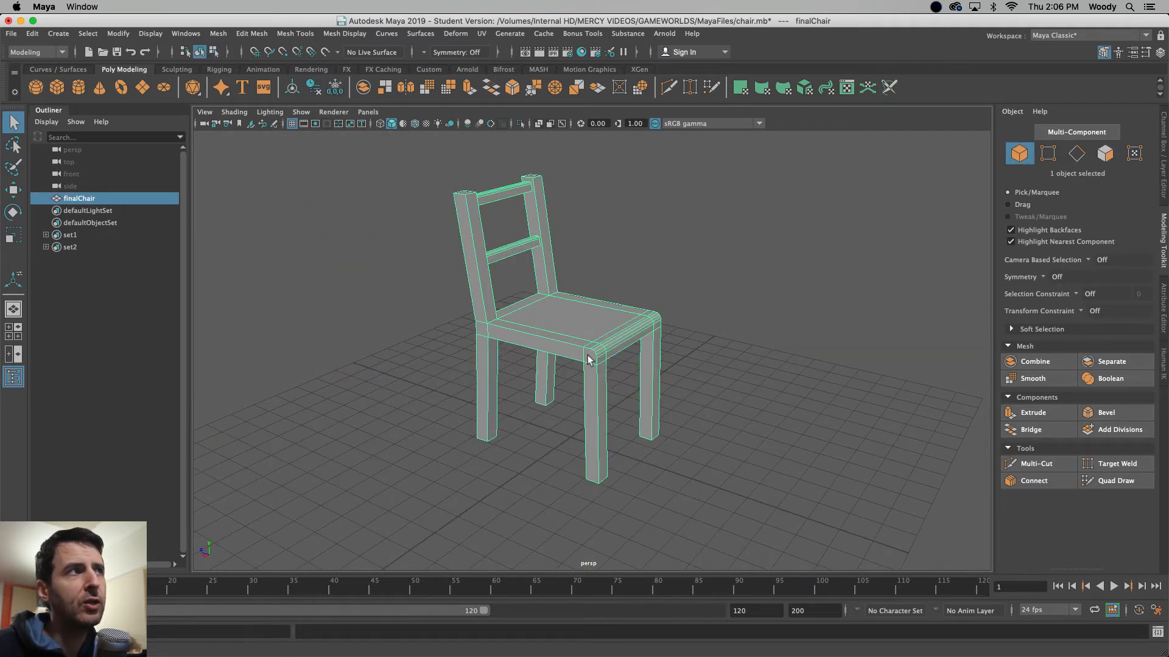
click(218, 34)
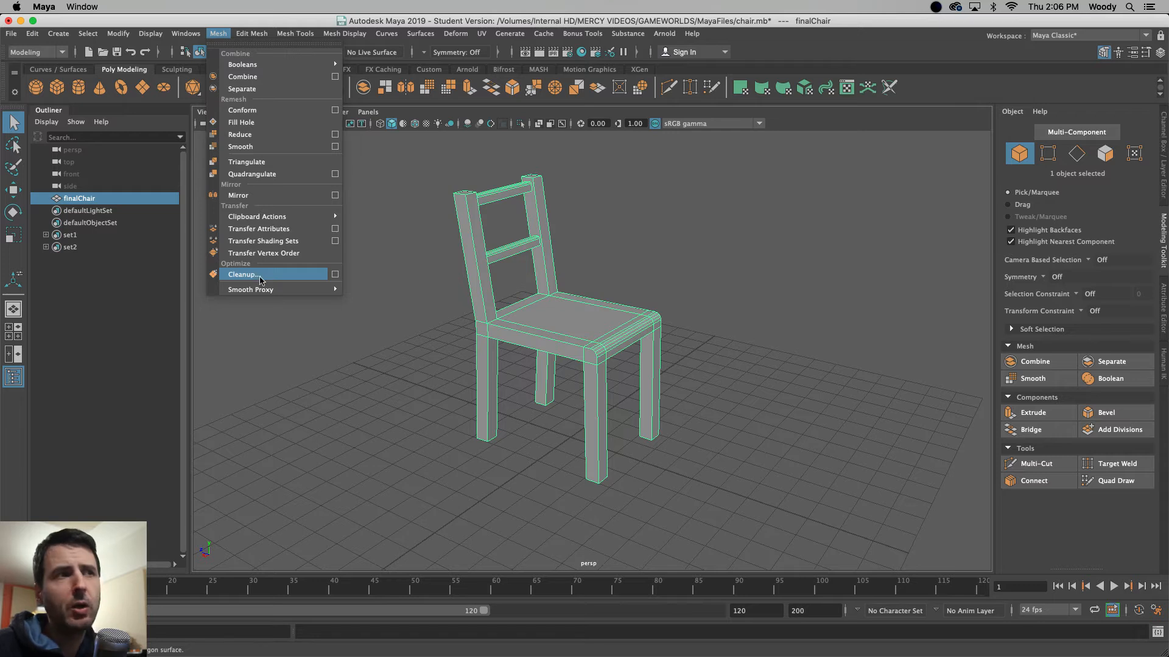
click(469, 393)
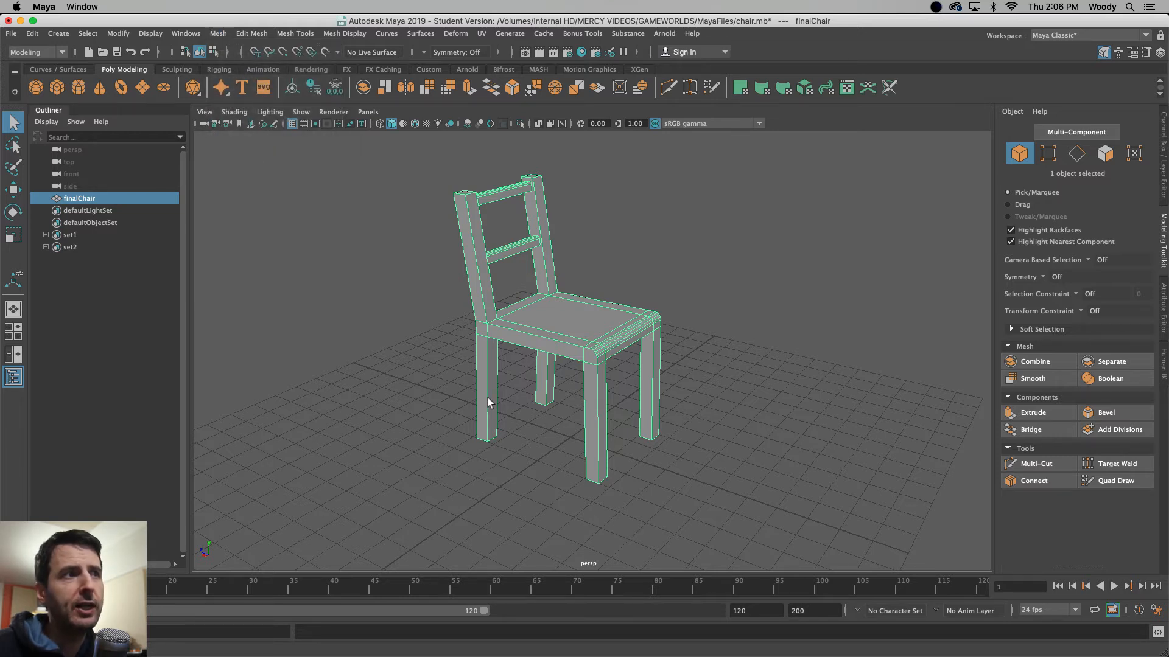
scroll(488, 397, up, 5)
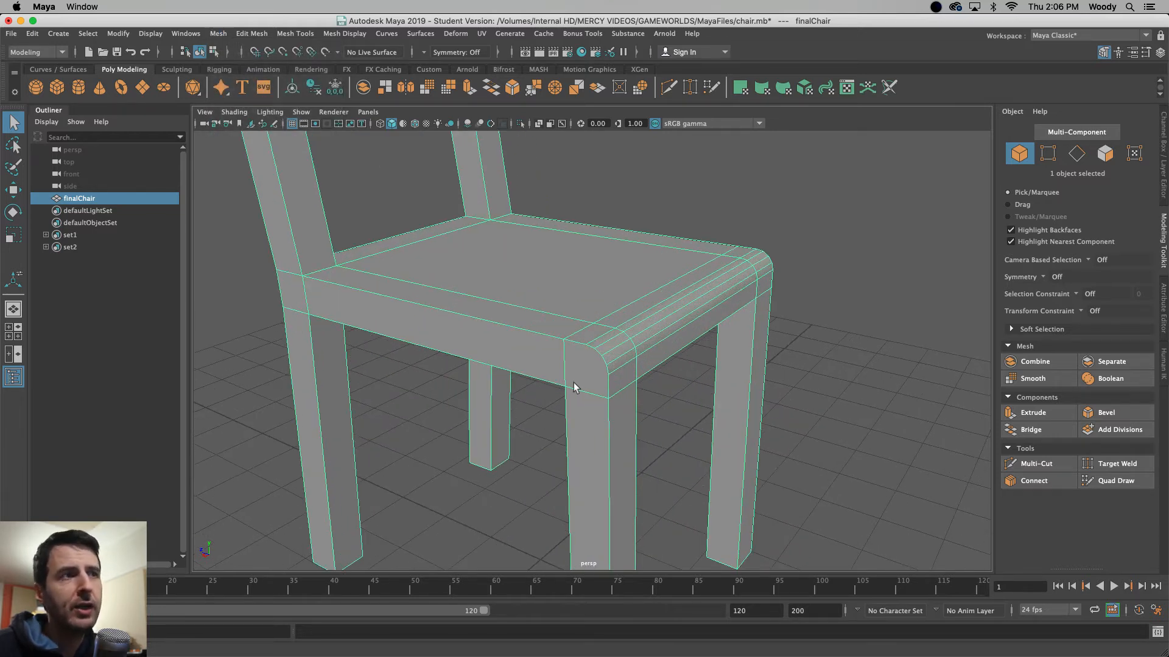
scroll(378, 429, down, 4)
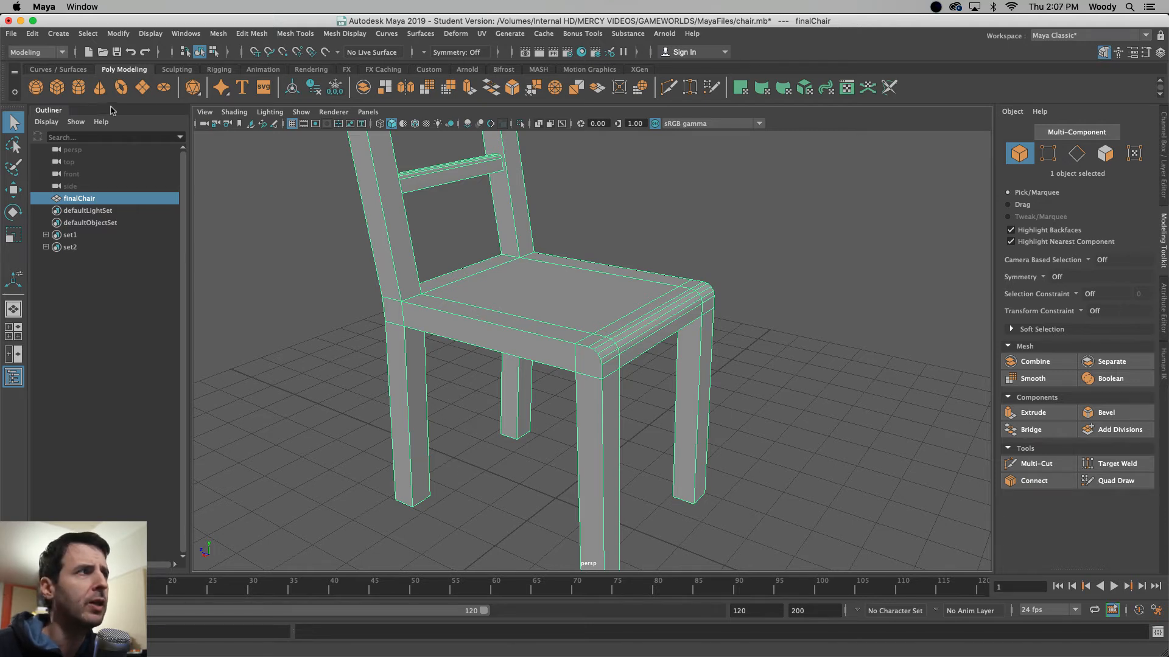
Step: Run Cleanup on the selected chair, tessellating faces with more than 4 sides and non-planar faces, and deselect the affected faces
click(217, 33)
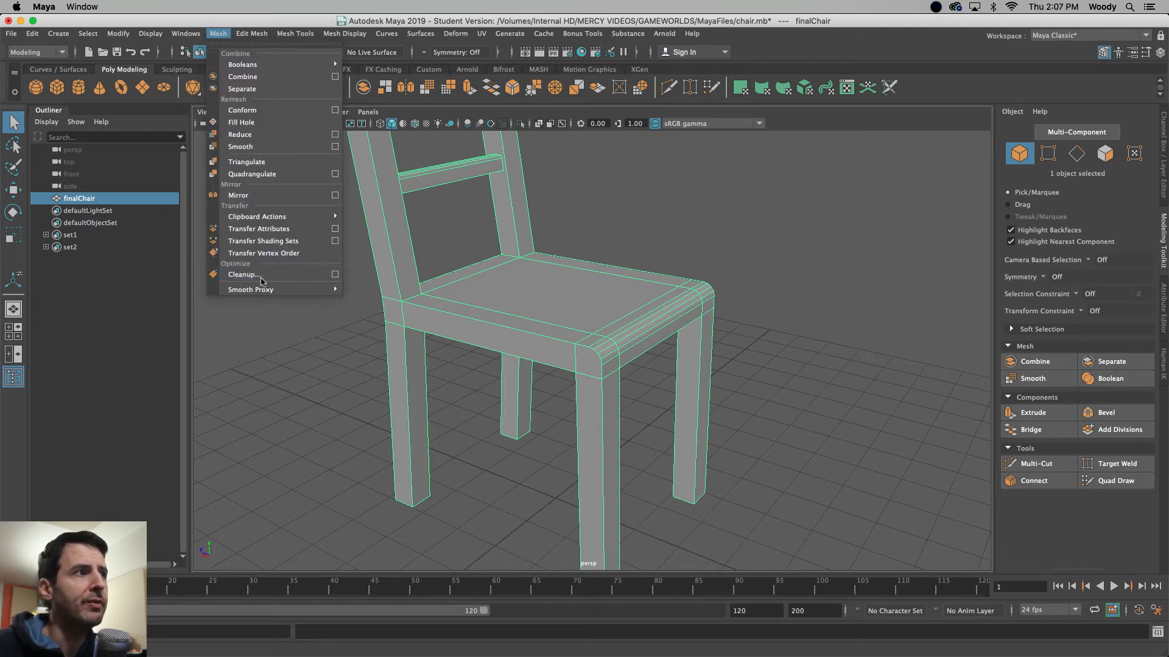
click(335, 275)
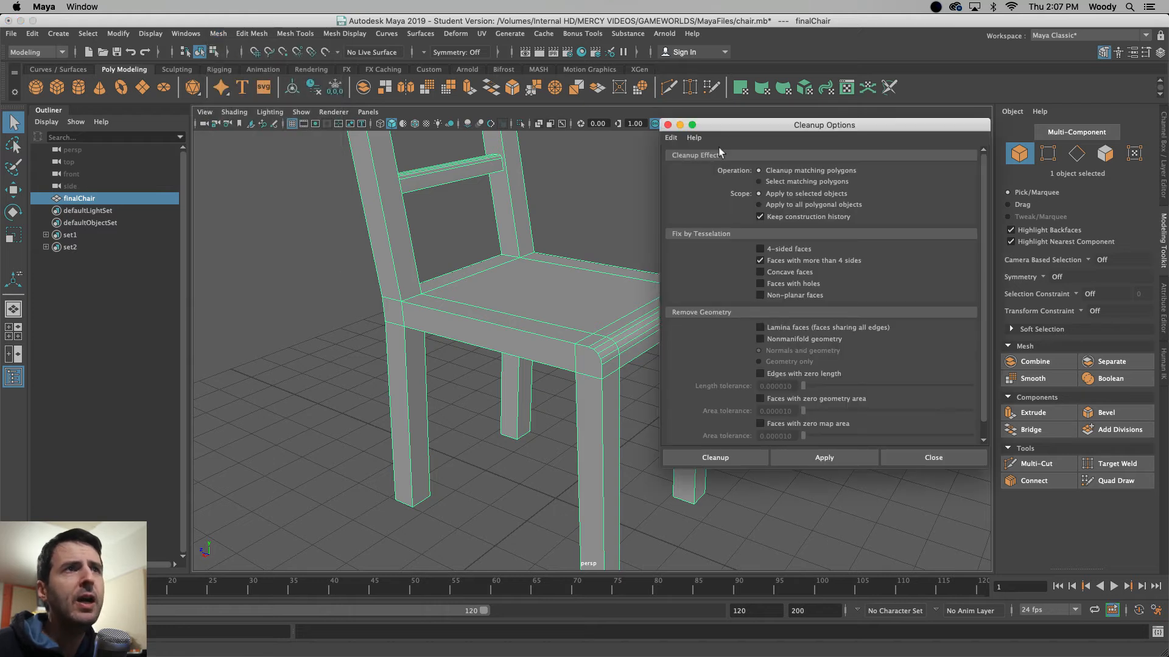
drag(730, 126, 746, 64)
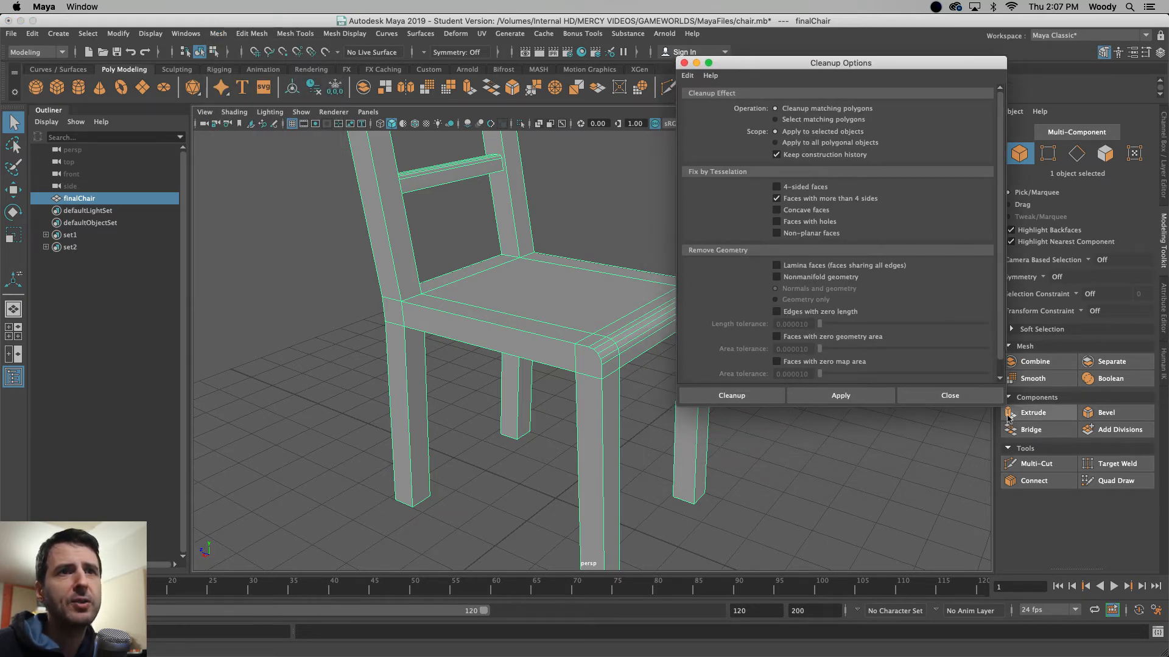
drag(1005, 409, 1005, 454)
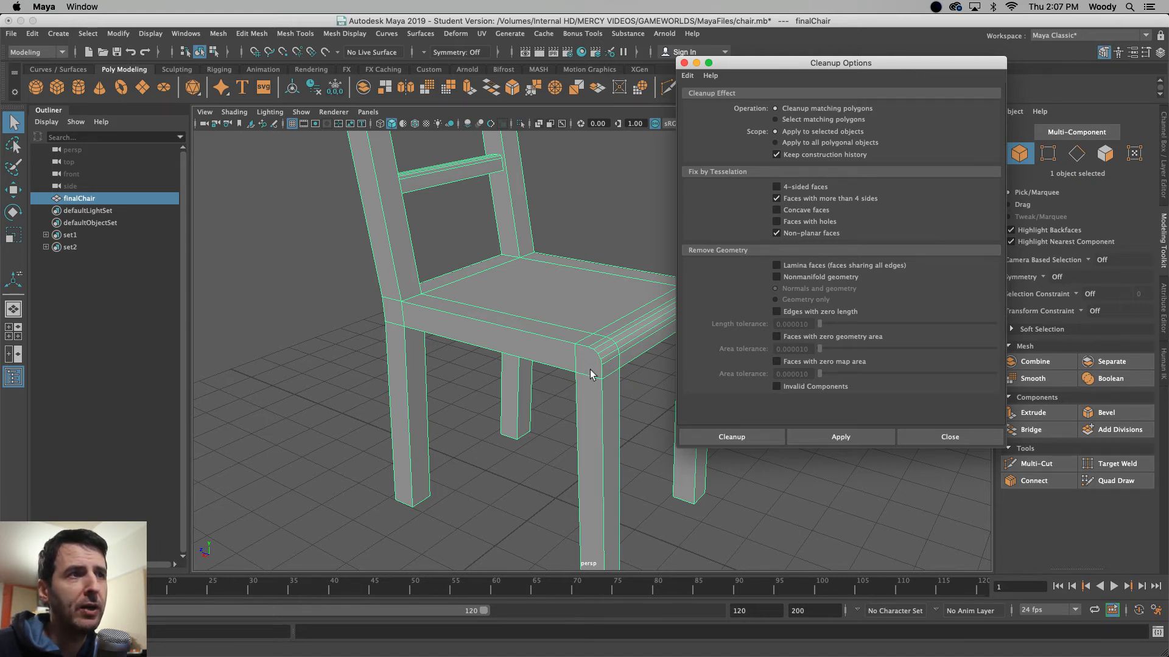
click(731, 437)
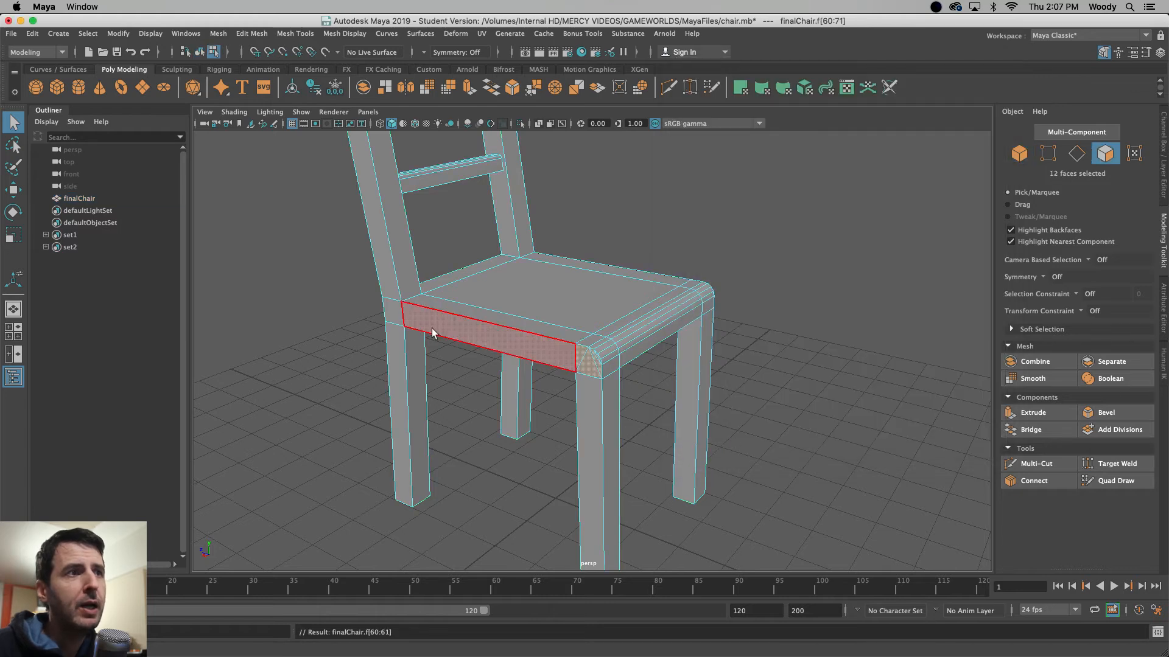
scroll(606, 333, up, 5)
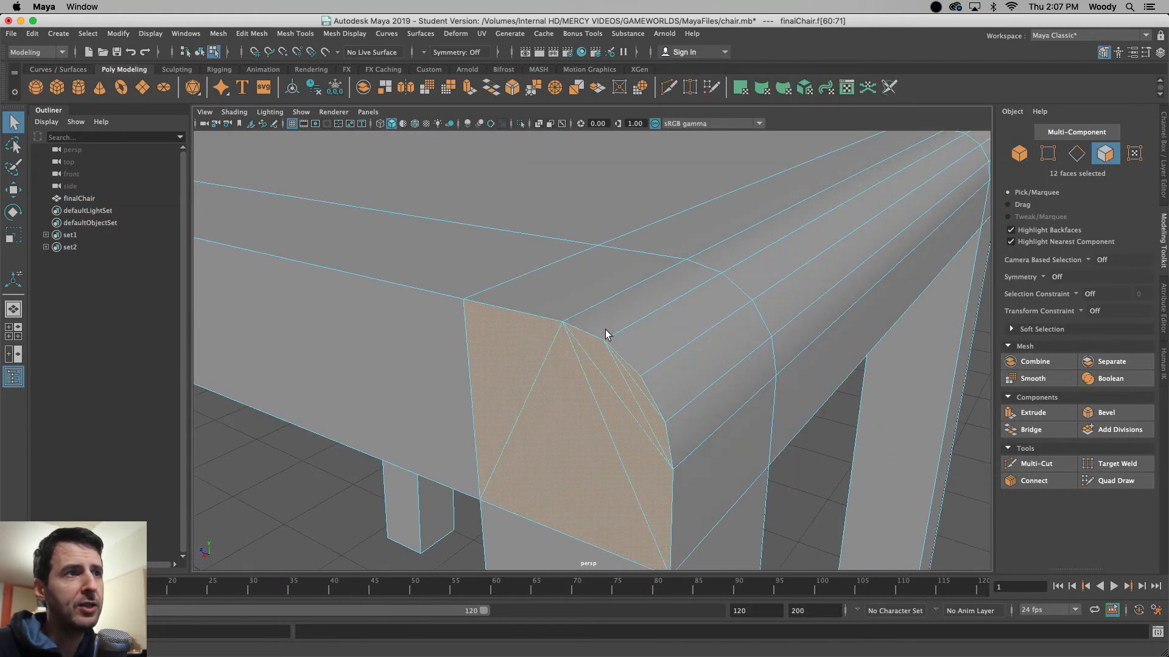
click(807, 462)
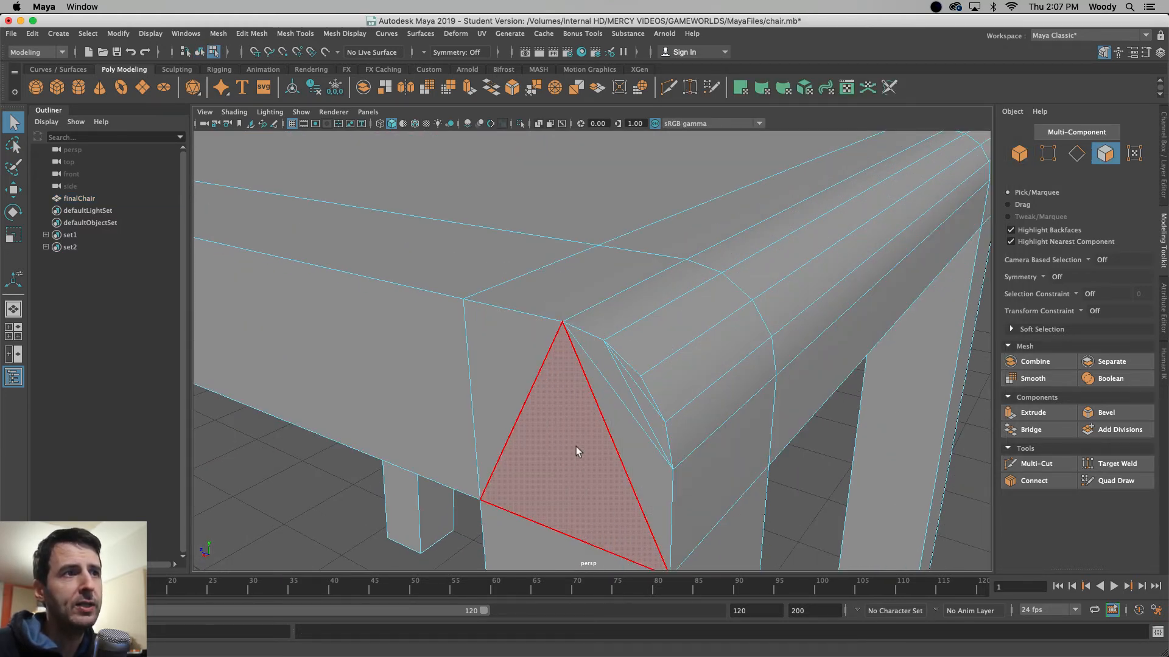
Step: Examine the vertices and triangulated faces at the seat's rounded front corner in vertex mode, then view the whole chair
key(F9)
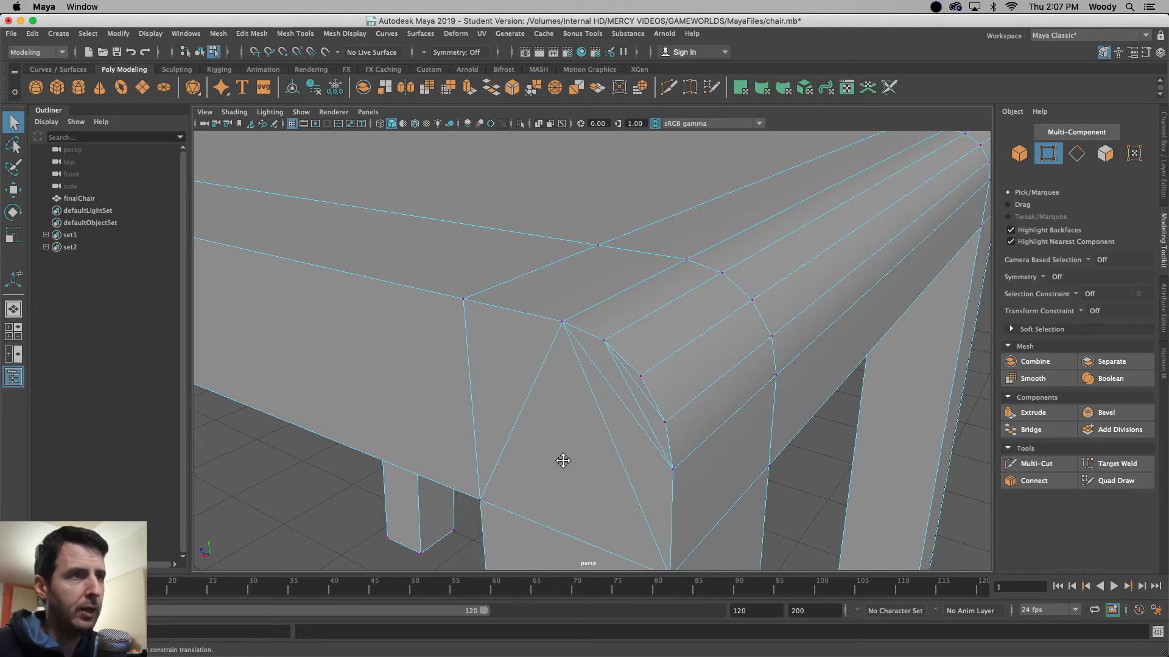
alt+drag(561, 459, 575, 425)
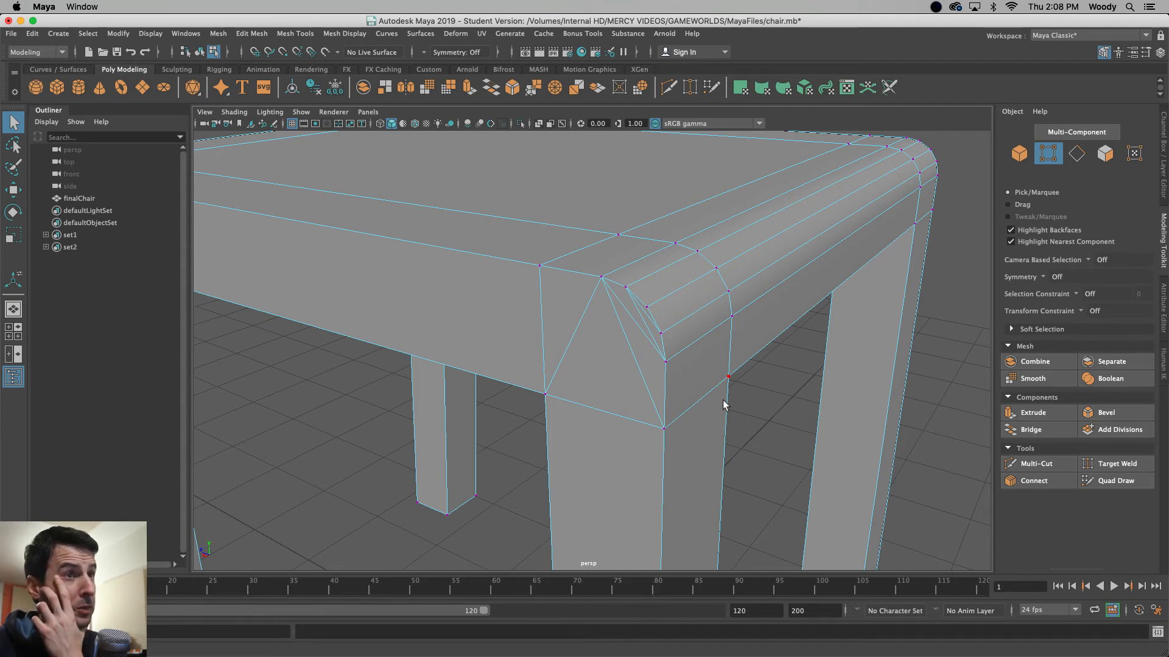
scroll(679, 396, up, 5)
scroll(679, 395, down, 10)
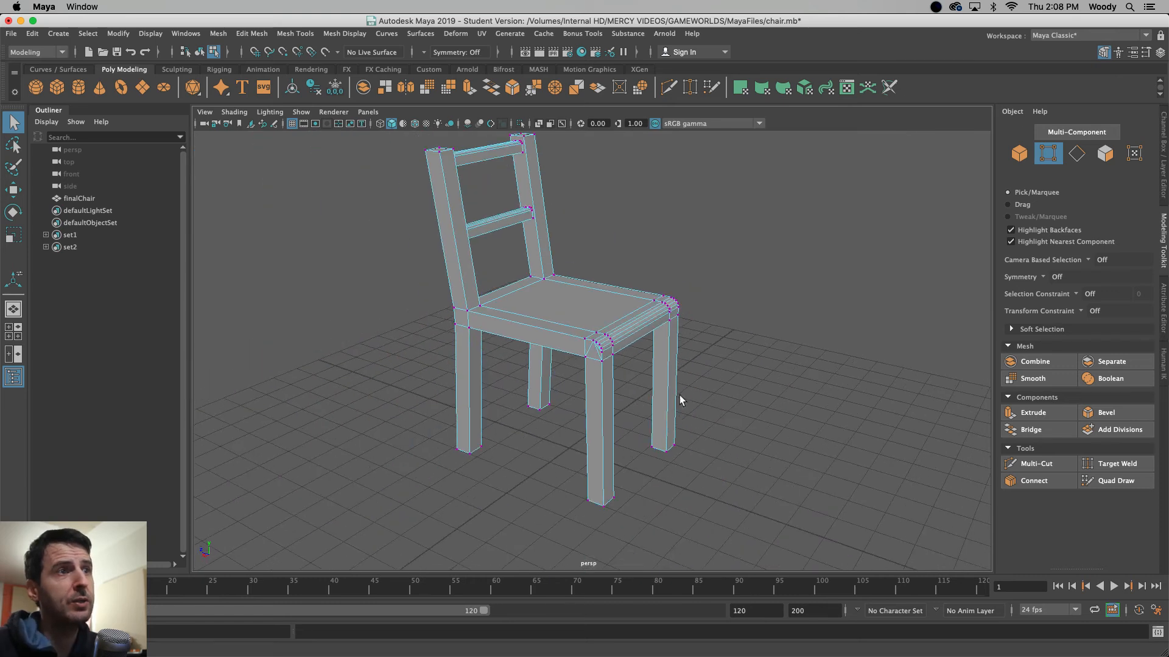
Step: Try to run Reduce on the chair mesh by 50 percent in vertex mode, and close the options
click(217, 34)
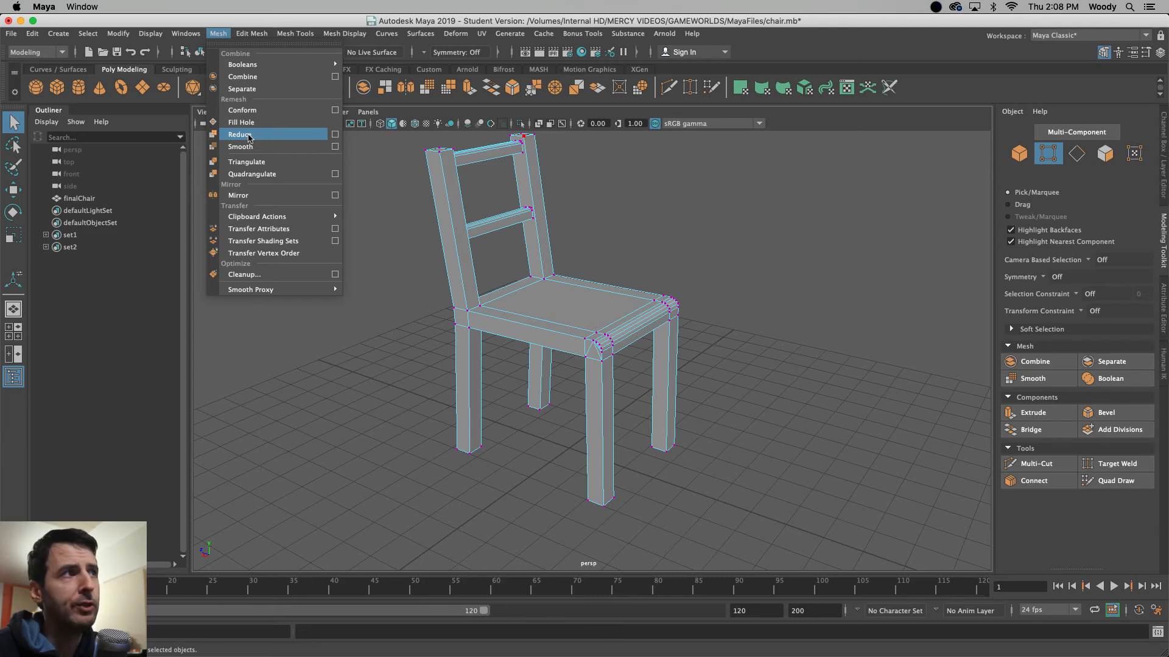
click(335, 135)
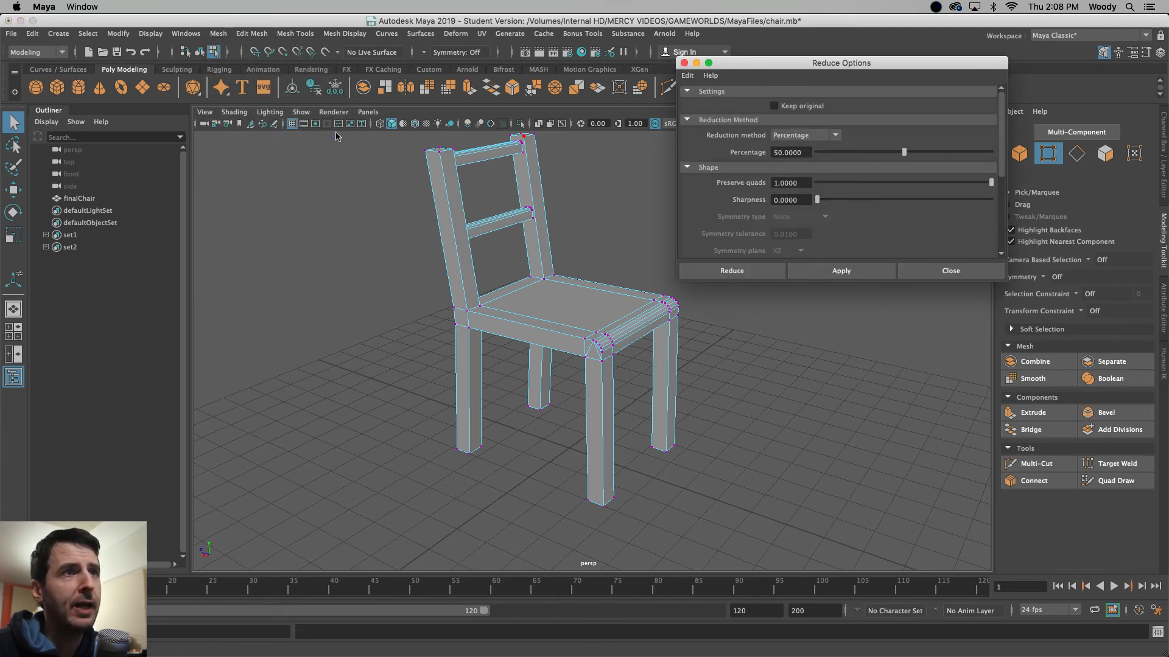
drag(764, 61, 803, 154)
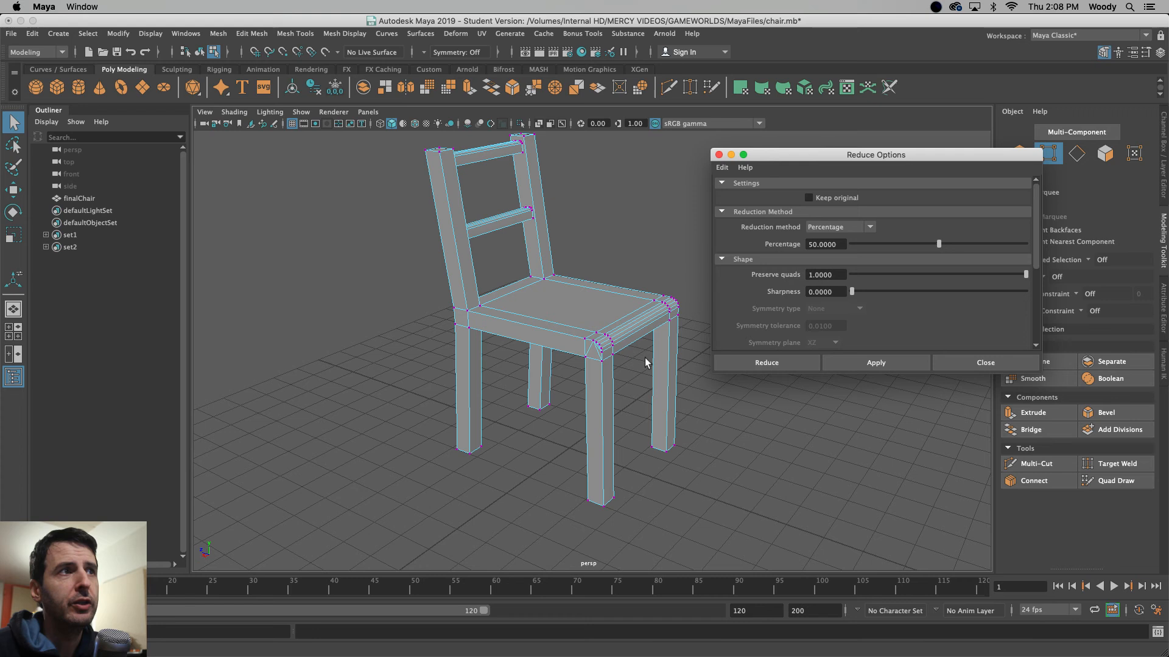
click(765, 365)
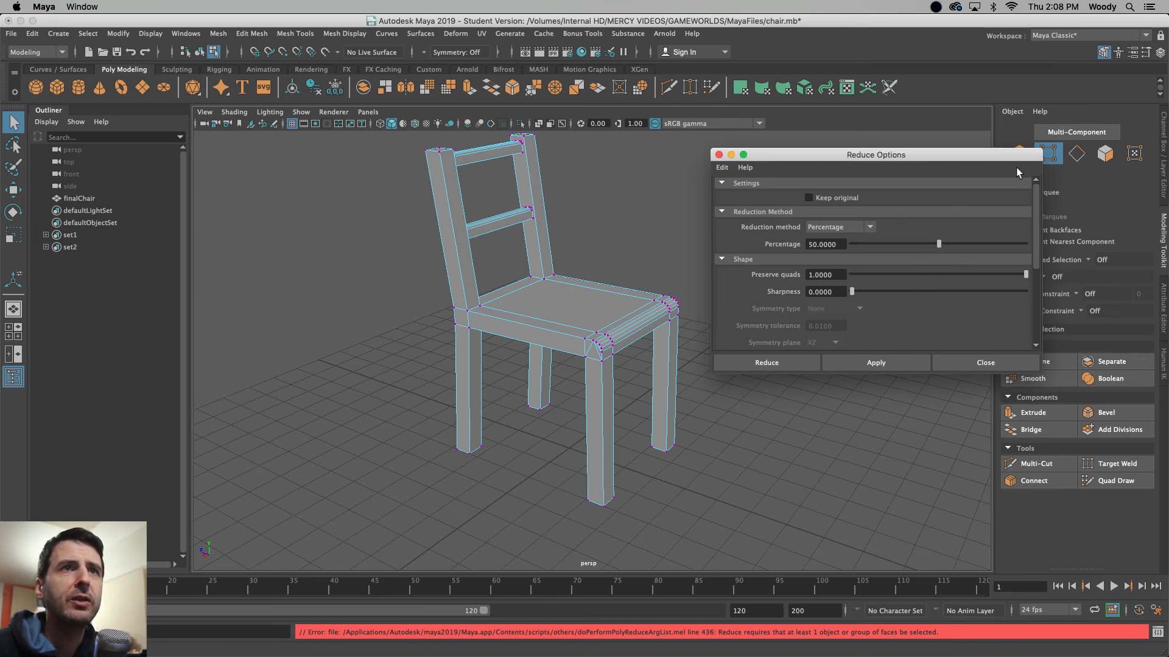
drag(1001, 155, 996, 215)
click(979, 422)
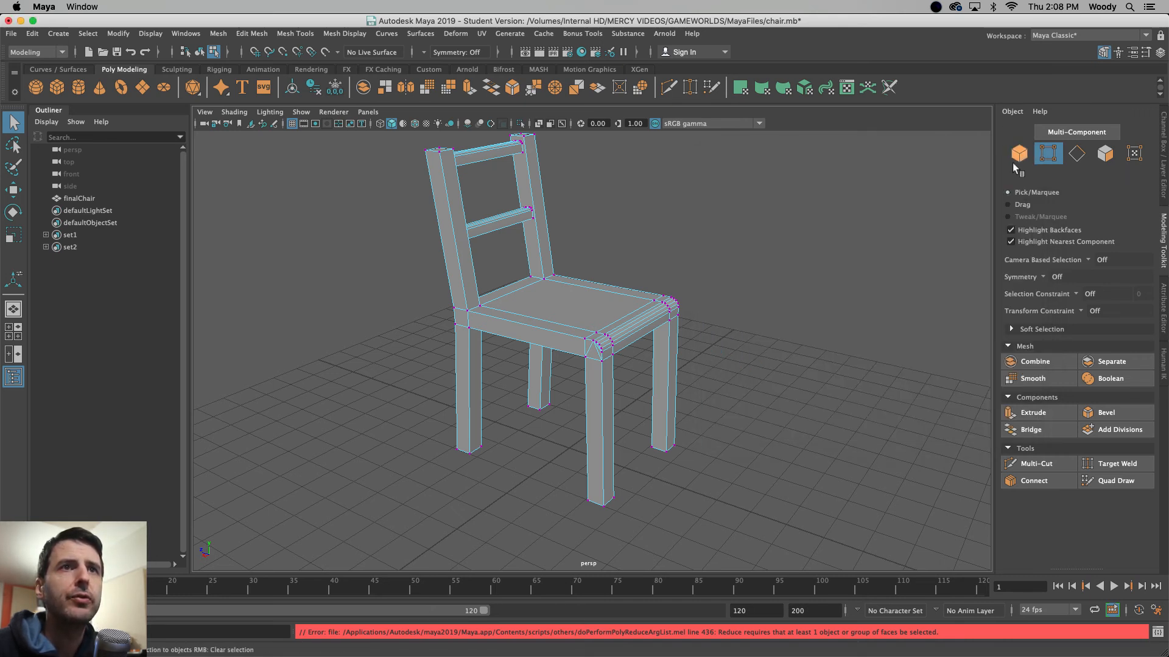
Step: Return to object selection with the whole chair selected and reduce its mesh by 70.07 percent
click(1015, 155)
click(218, 34)
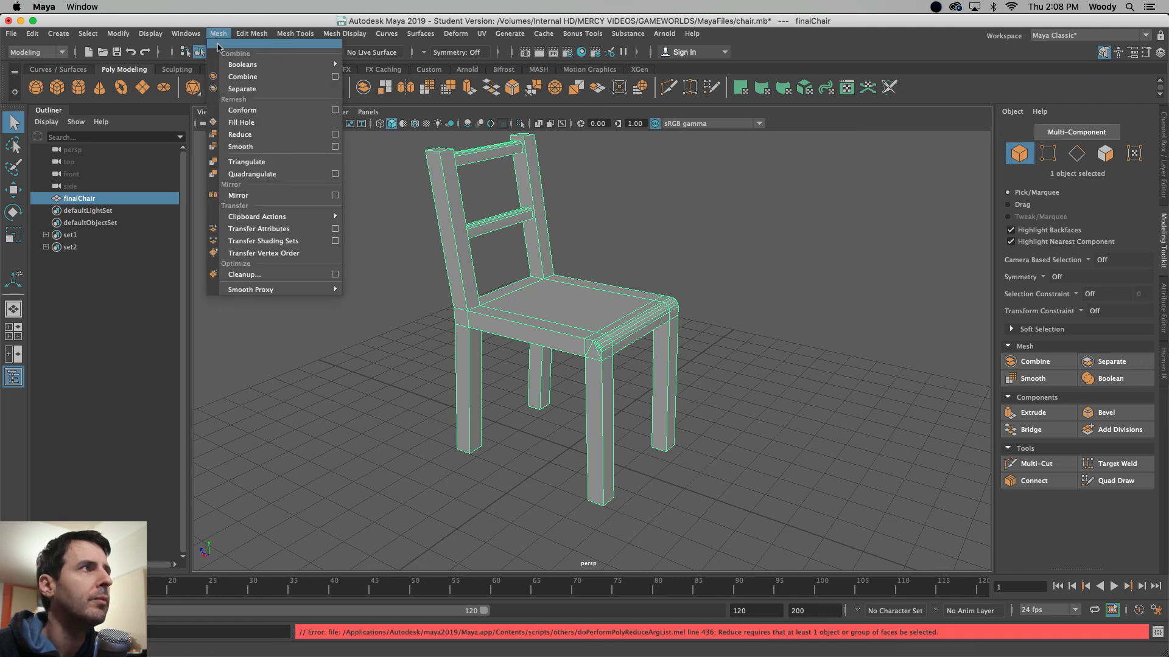
click(336, 135)
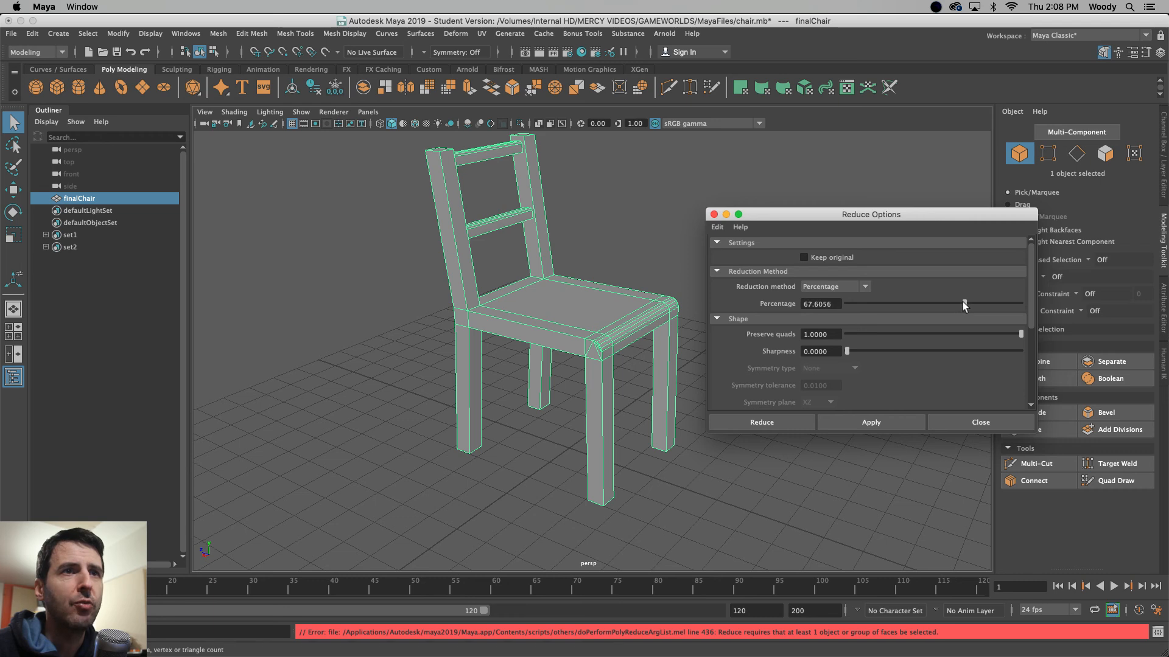
click(782, 420)
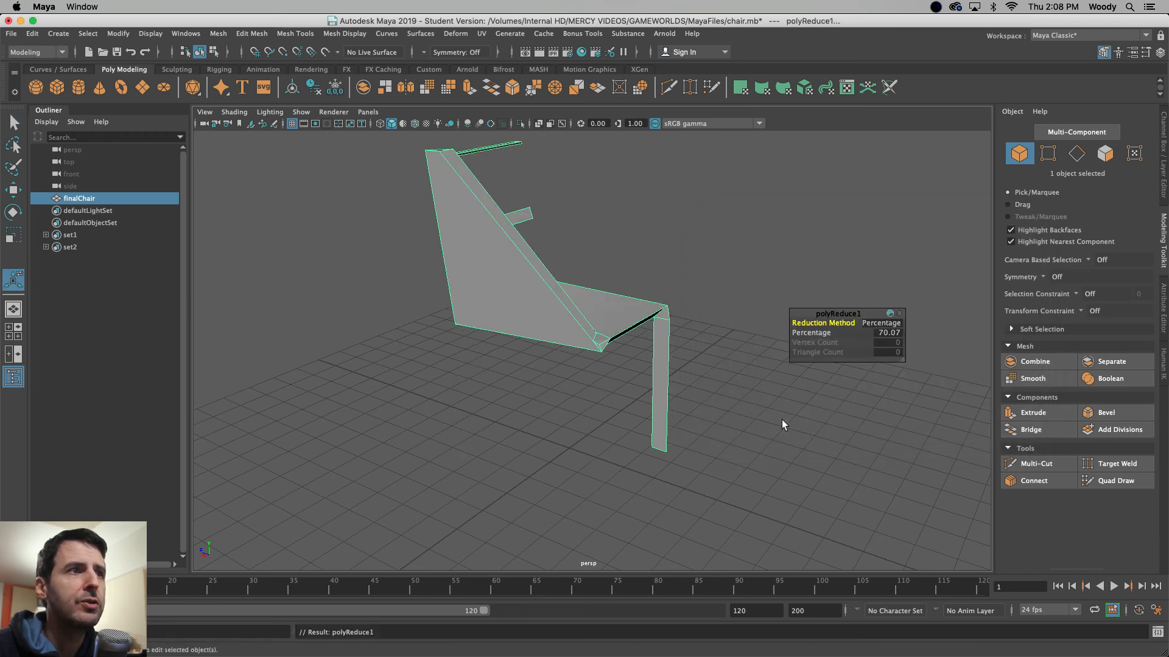
Step: Lower the chair's reduction percentage to 0, comparing the mesh shape at different reduction levels
click(811, 333)
middle_drag(811, 333, 391, 370)
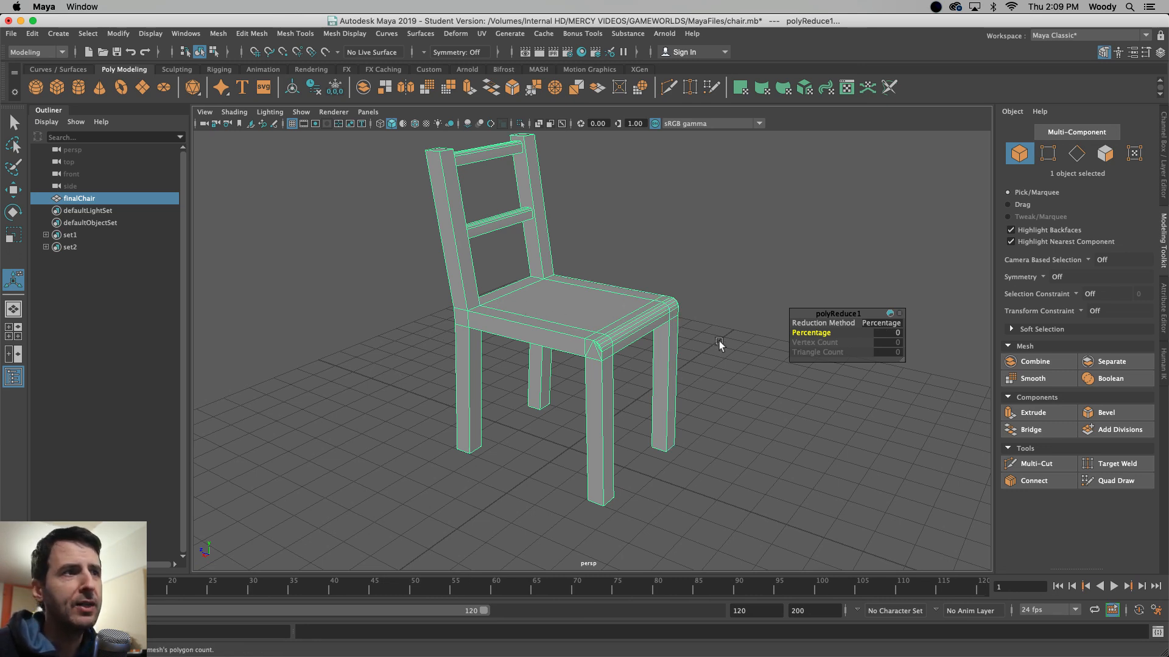
middle_drag(718, 345, 566, 255)
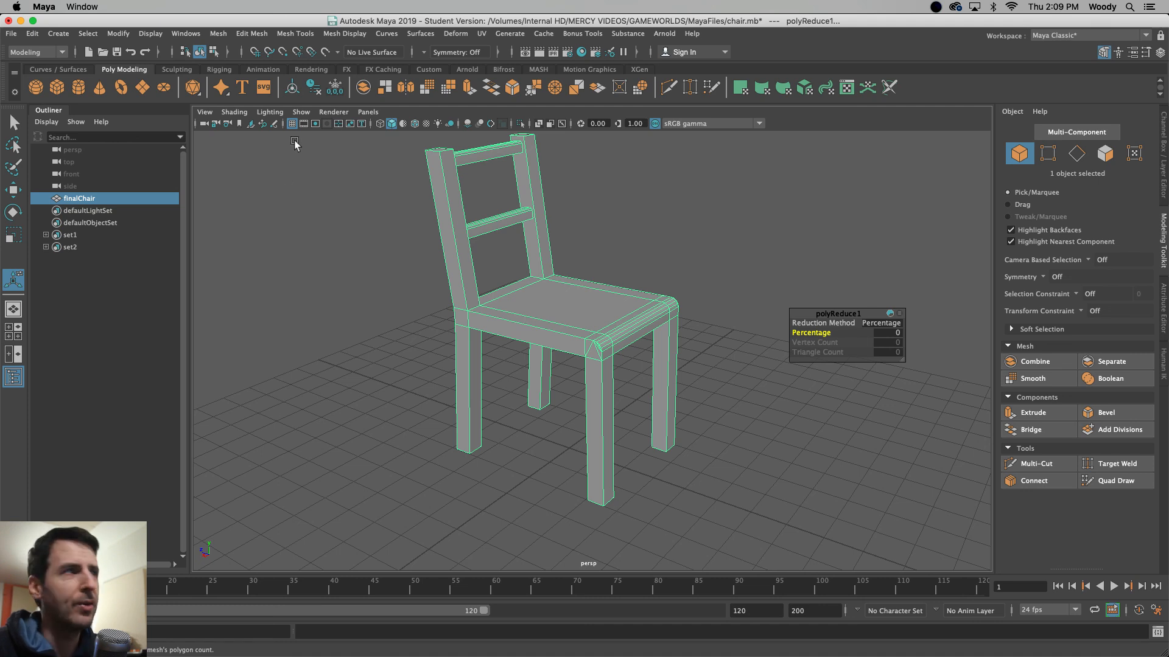